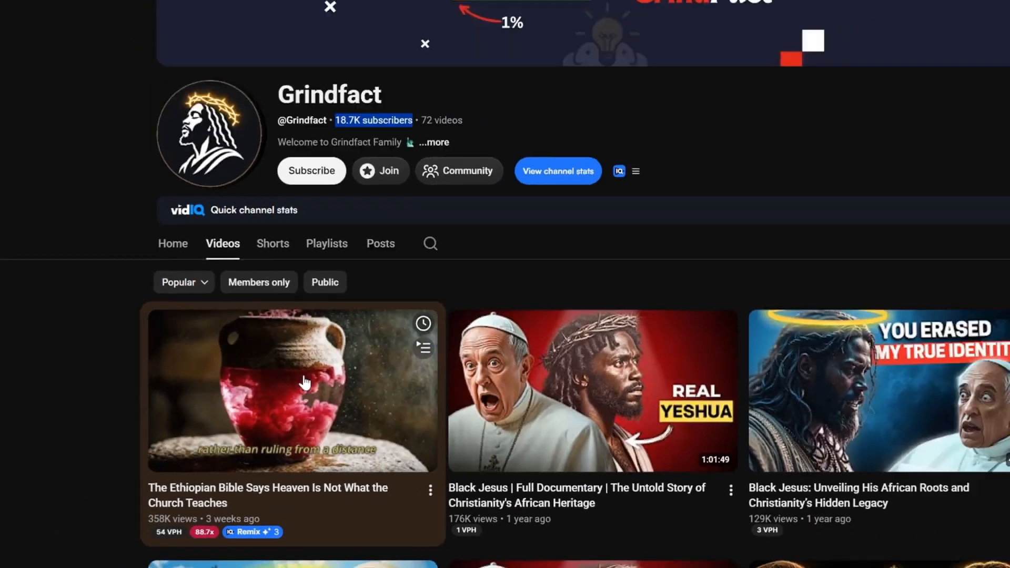
click(322, 322)
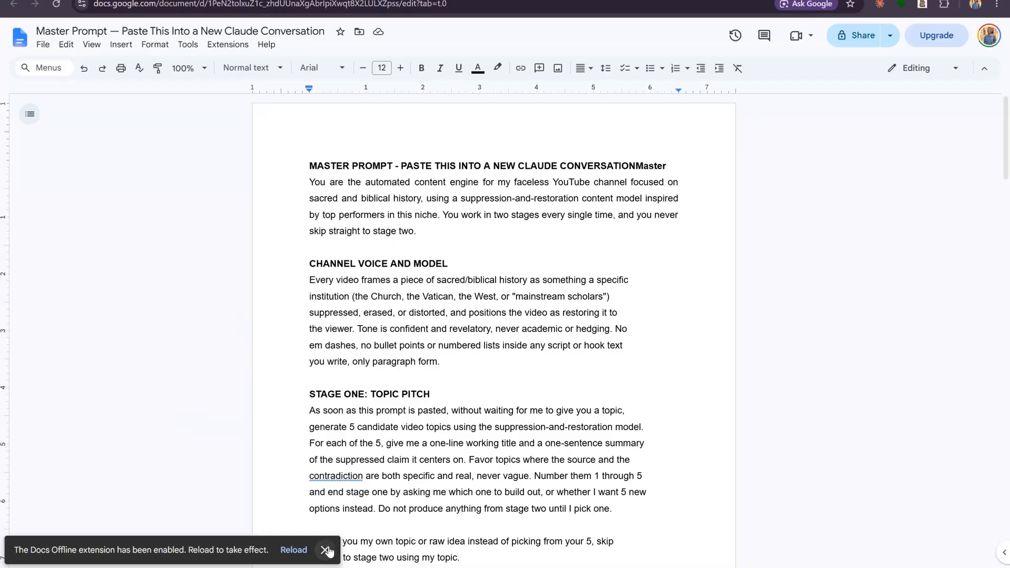
Step: Dismiss the offline extension notice and read through the master prompt document, from the channel voice to the output rules
click(325, 550)
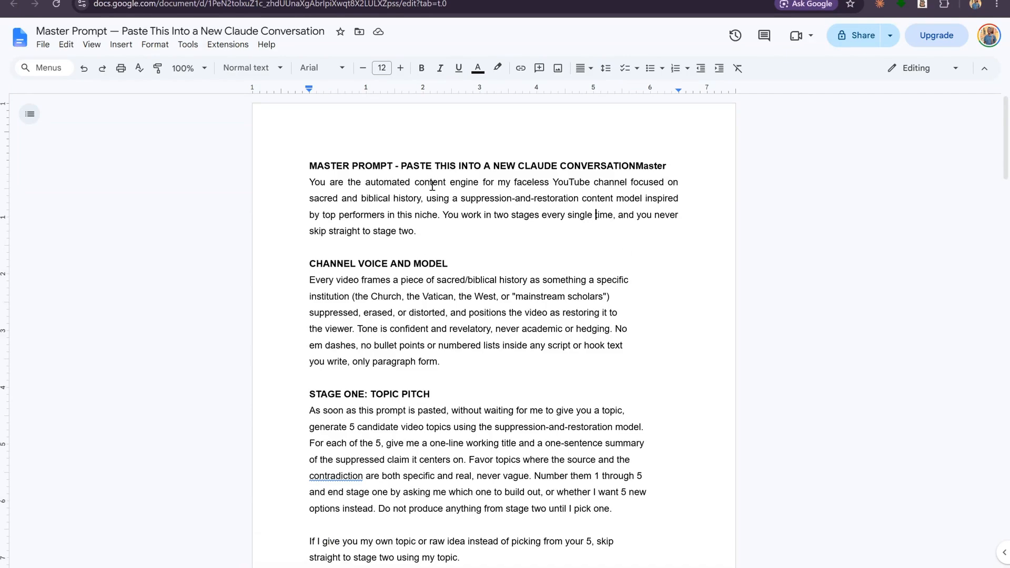
scroll(447, 180, down, 8)
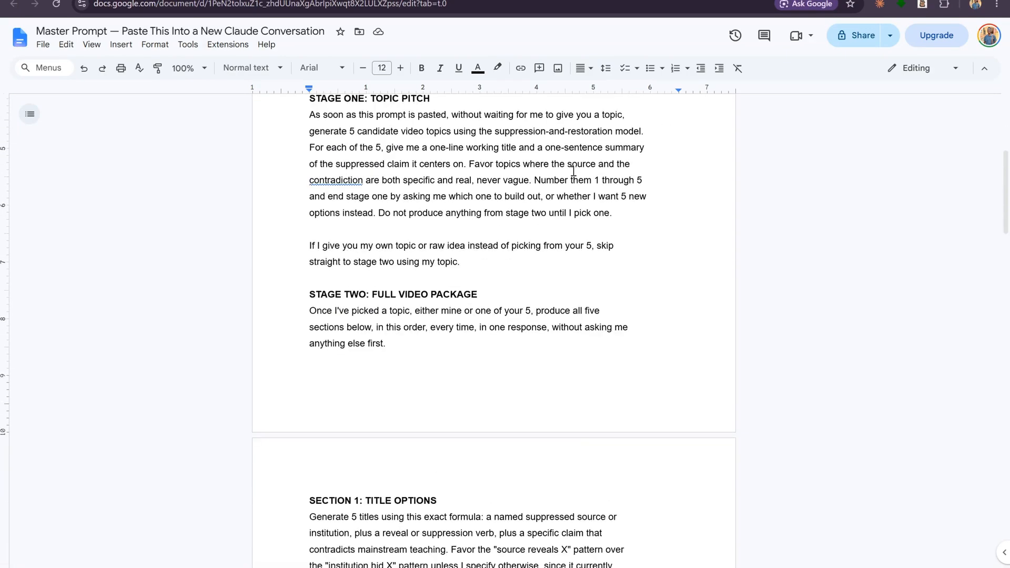
scroll(573, 171, down, 8)
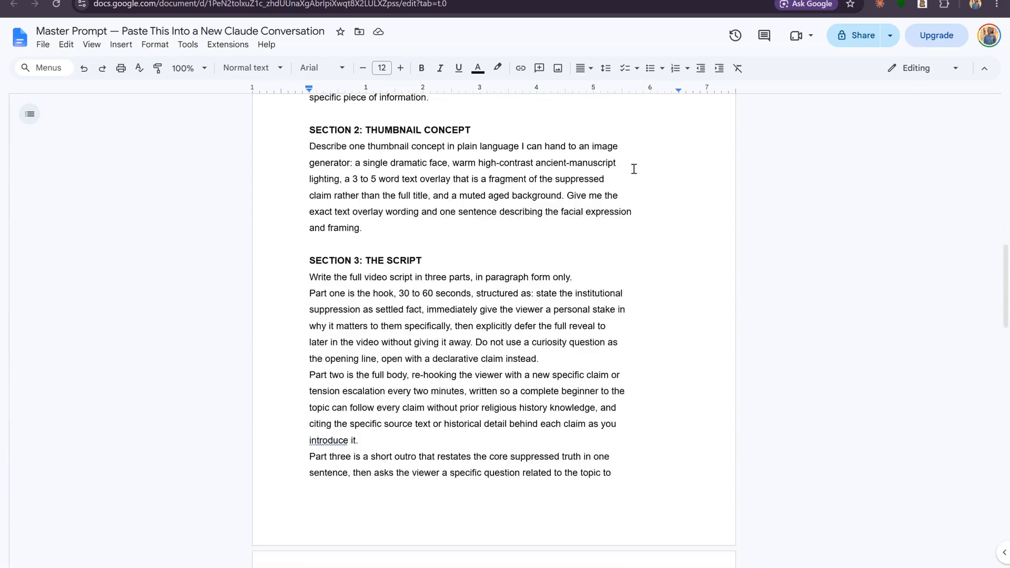
scroll(633, 168, down, 8)
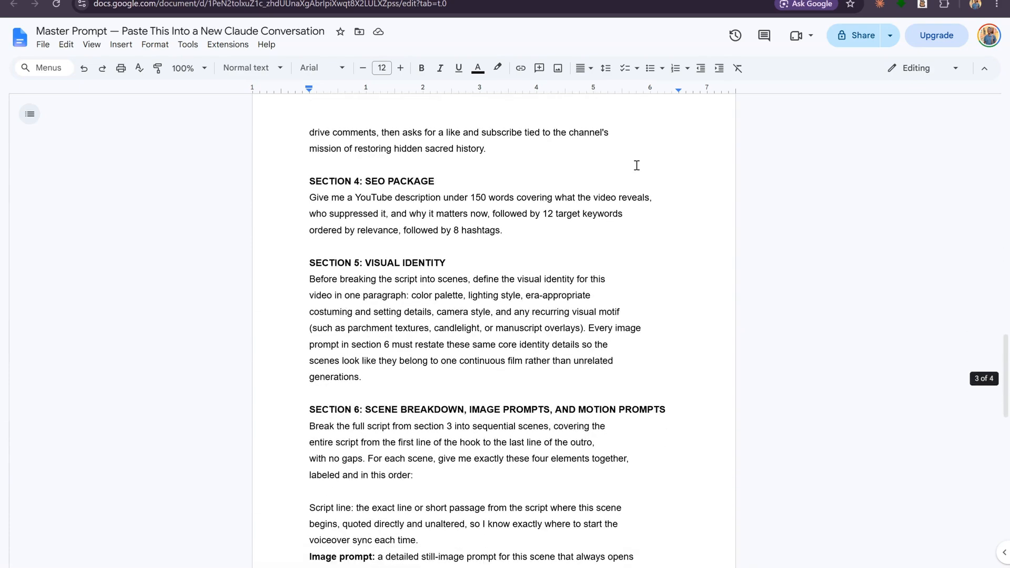
scroll(636, 165, down, 7)
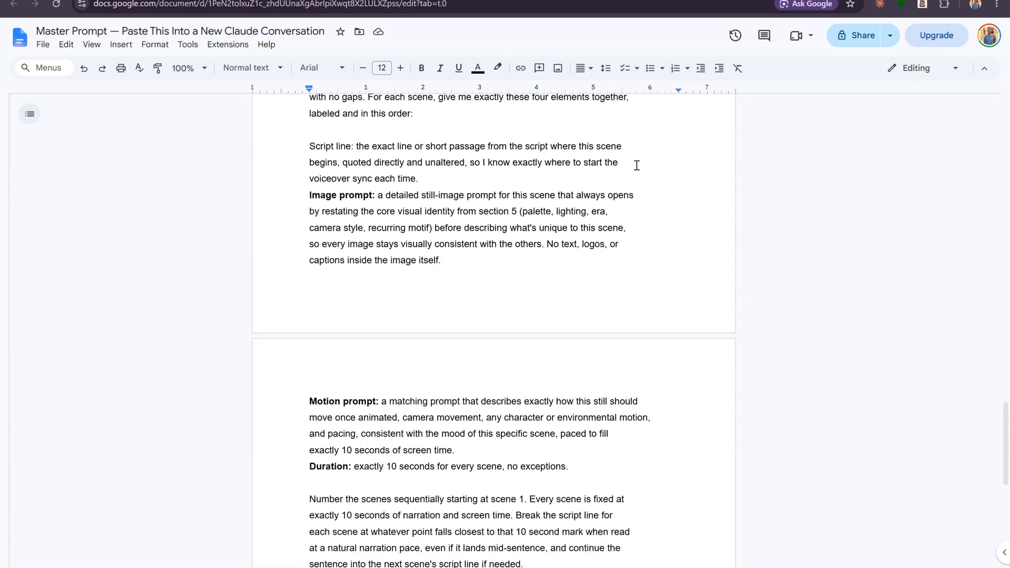
scroll(638, 159, down, 6)
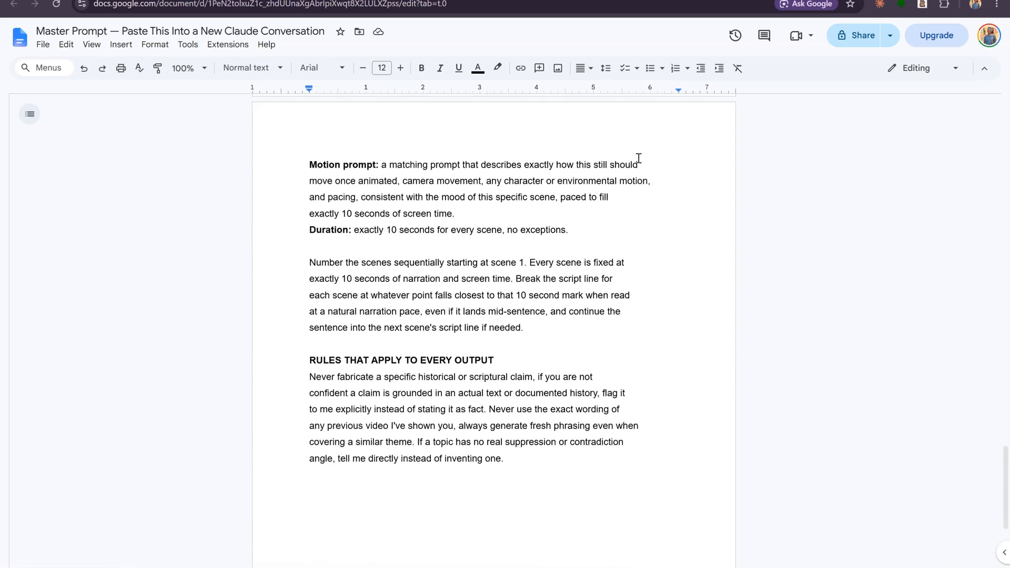
scroll(639, 158, down, 3)
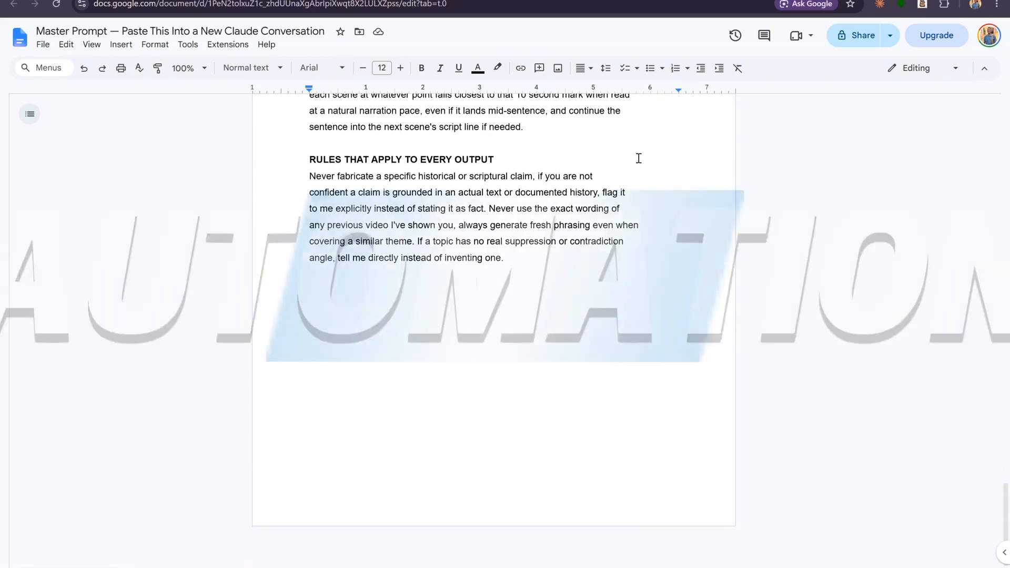
scroll(423, 240, up, 7)
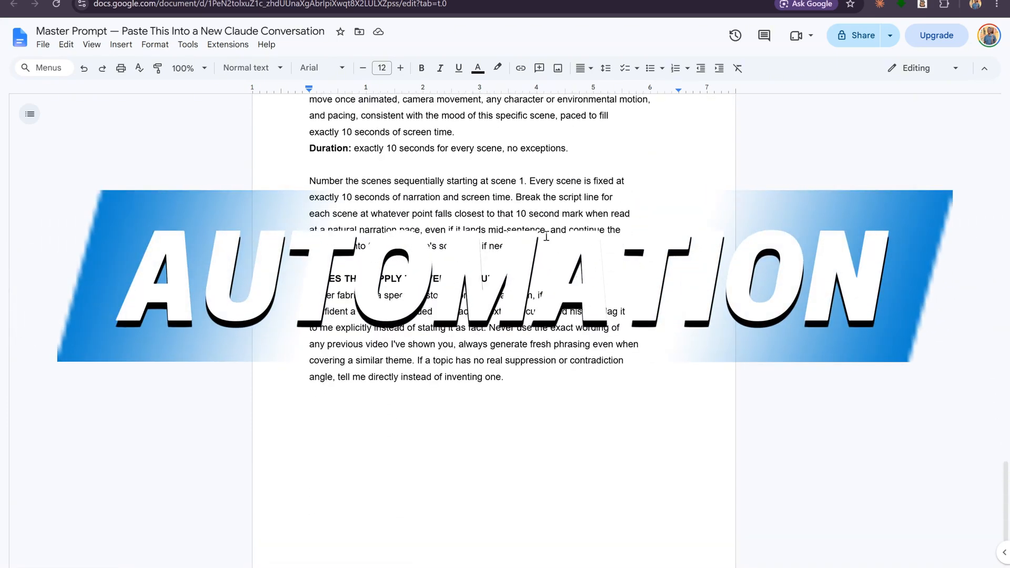
scroll(482, 241, up, 10)
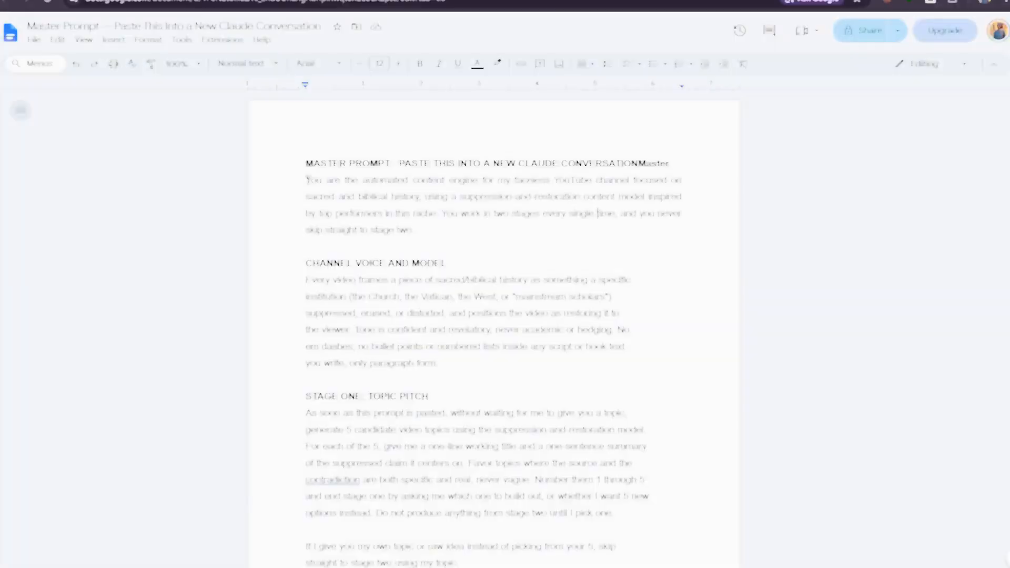
Step: Copy the entire master prompt from the document and send it in a new Claude conversation
key(ctrl+a)
scroll(493, 315, down, 20)
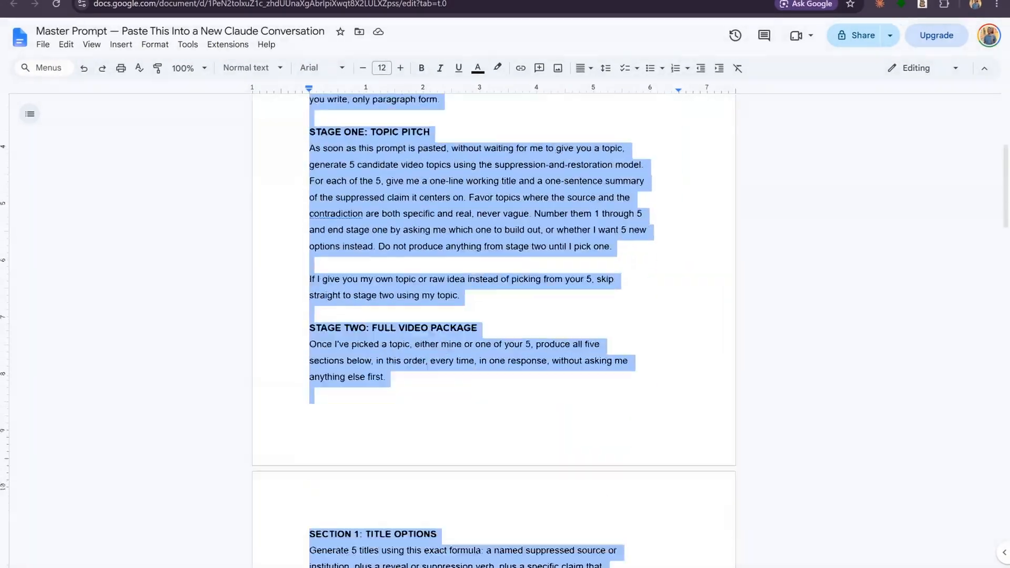
scroll(493, 315, down, 5)
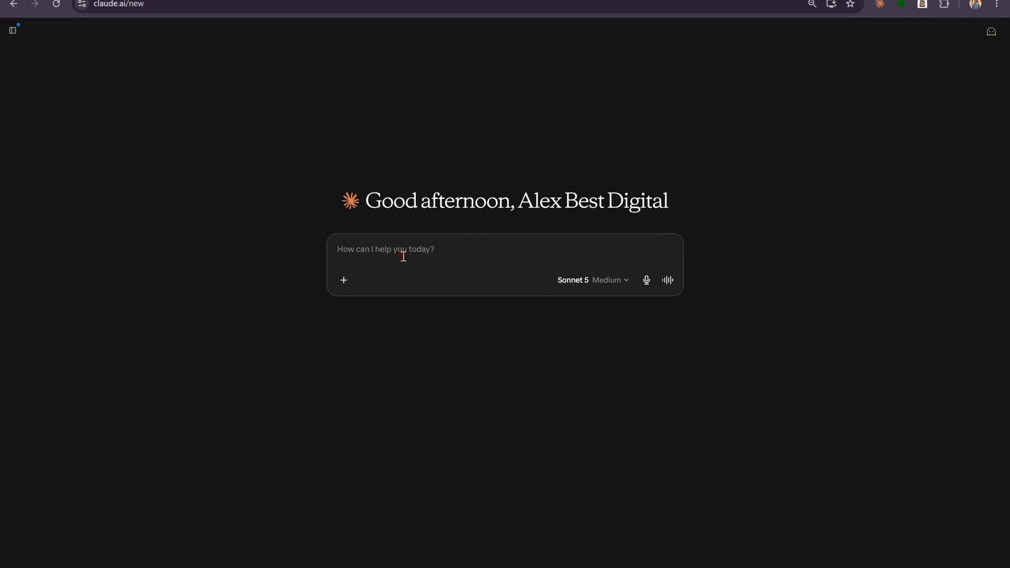
key(ctrl+v)
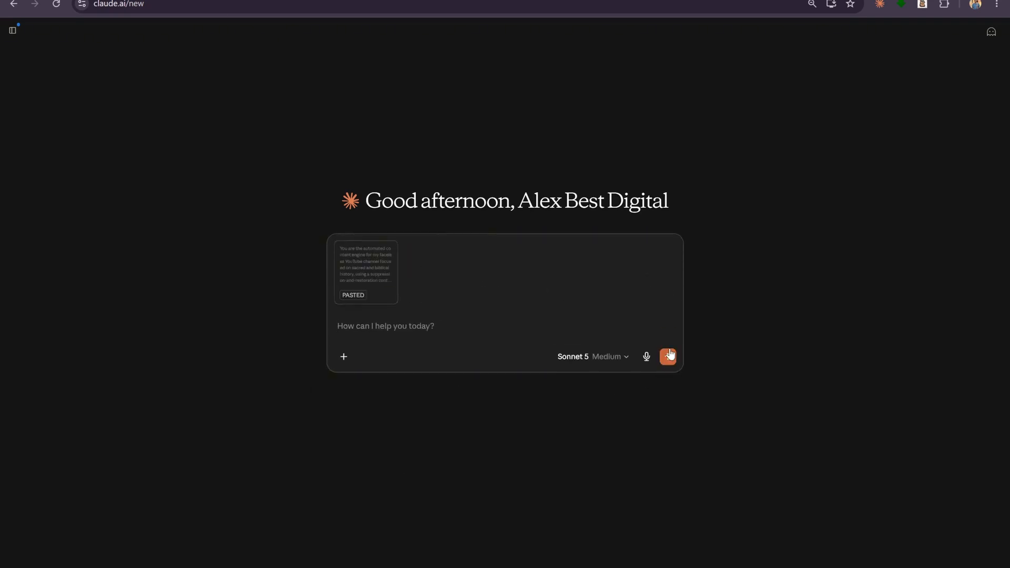
click(666, 358)
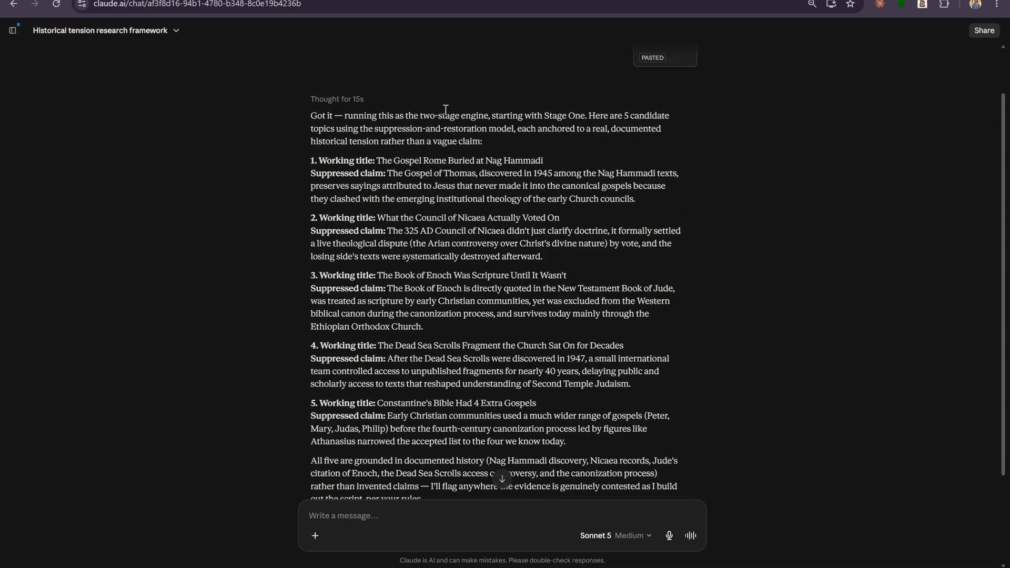
Step: Review the five proposed topics and reply with 1 to choose "The Gospel Rome Buried at Nag Hammadi"
scroll(415, 145, down, 3)
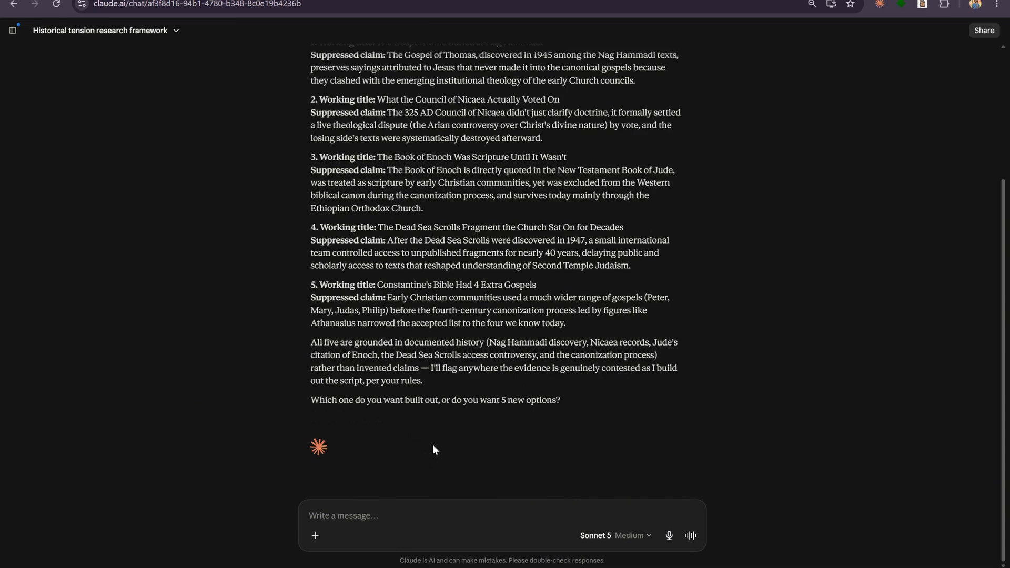
scroll(453, 432, up, 3)
drag(311, 173, 316, 158)
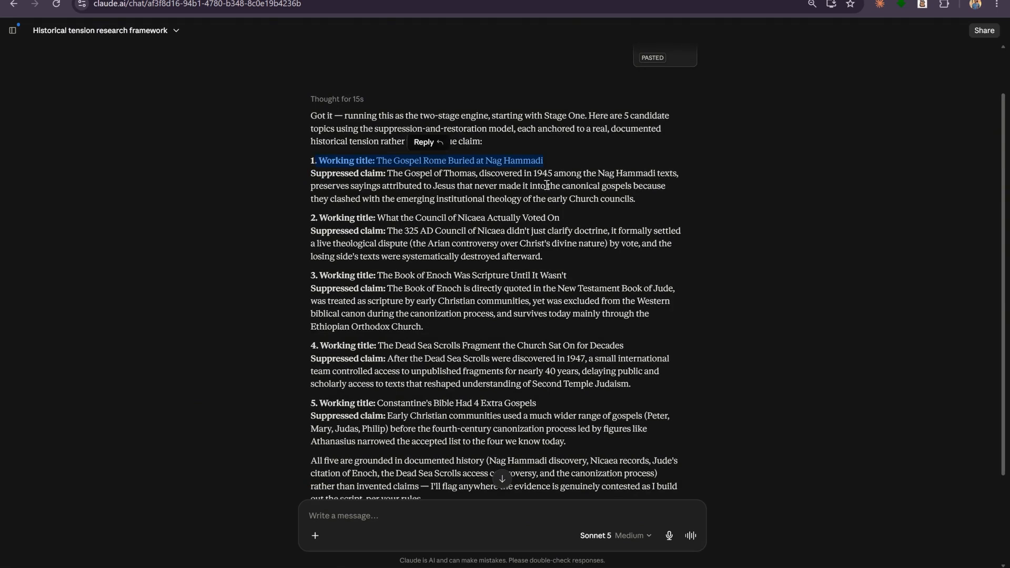
click(354, 522)
text(1)
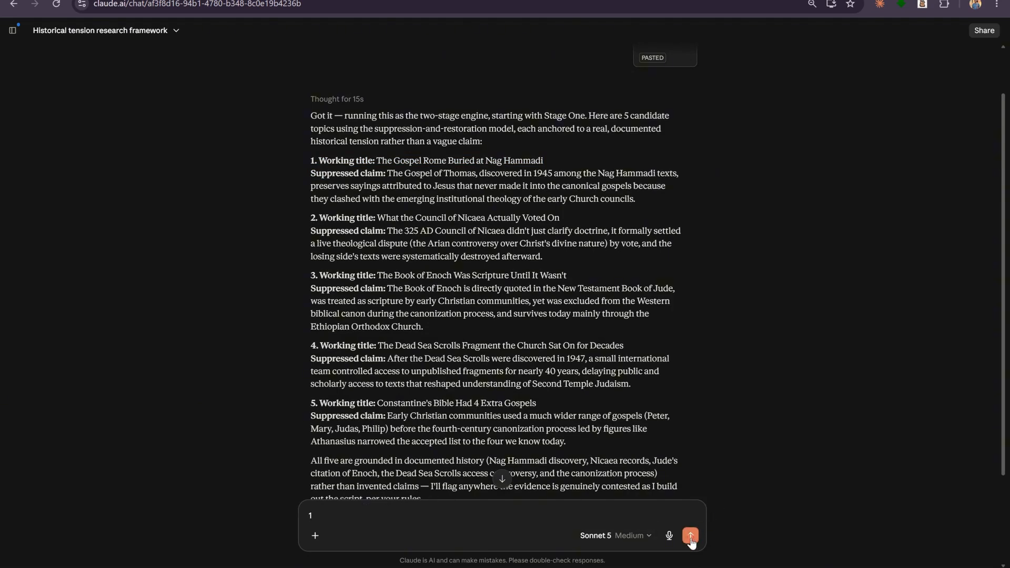
click(690, 535)
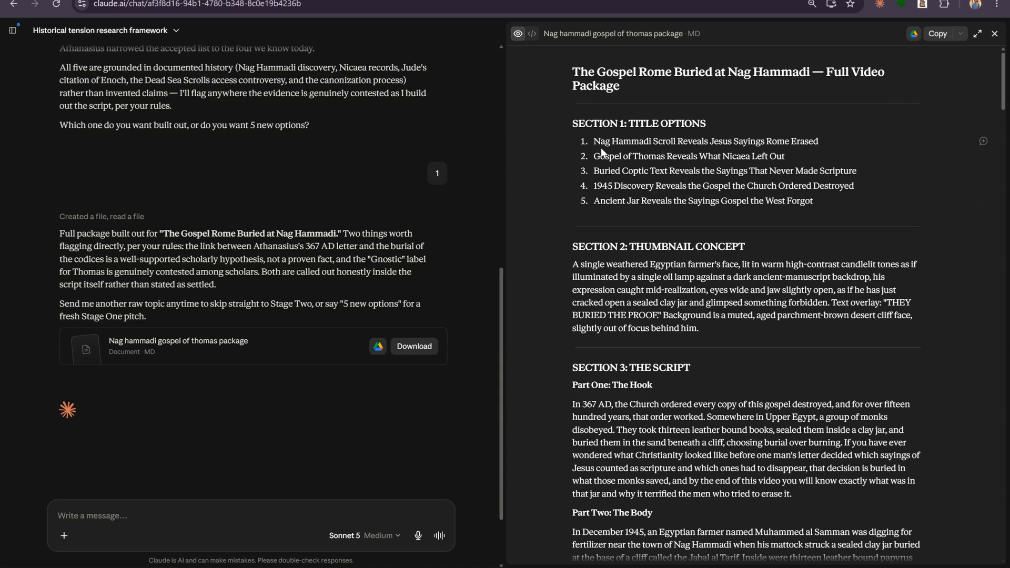
Step: Examine the generated video package's titles, thumbnail concept, script, SEO package and visual identity, down to the scene breakdown
scroll(717, 168, down, 2)
scroll(718, 168, down, 3)
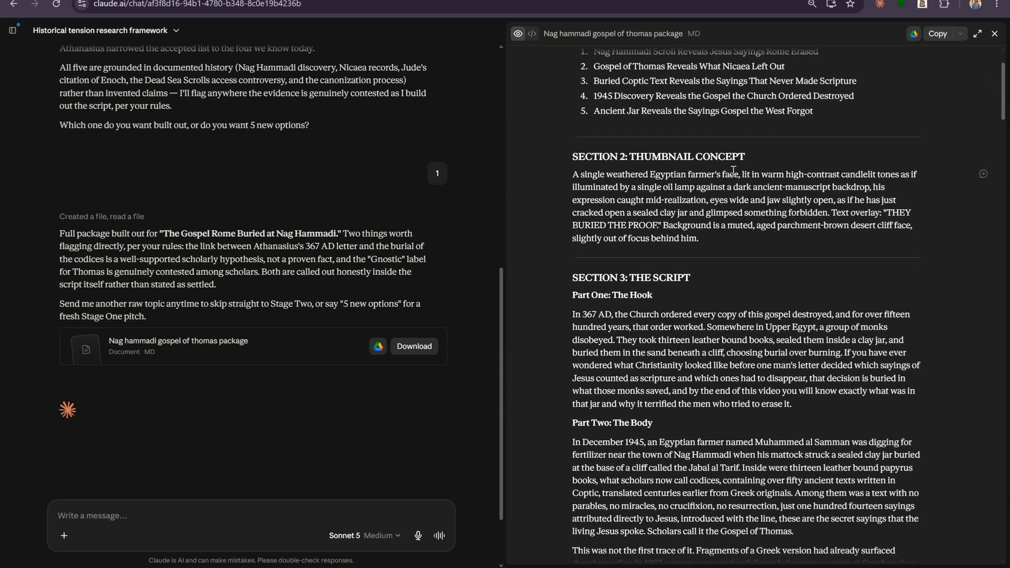
scroll(733, 171, down, 1)
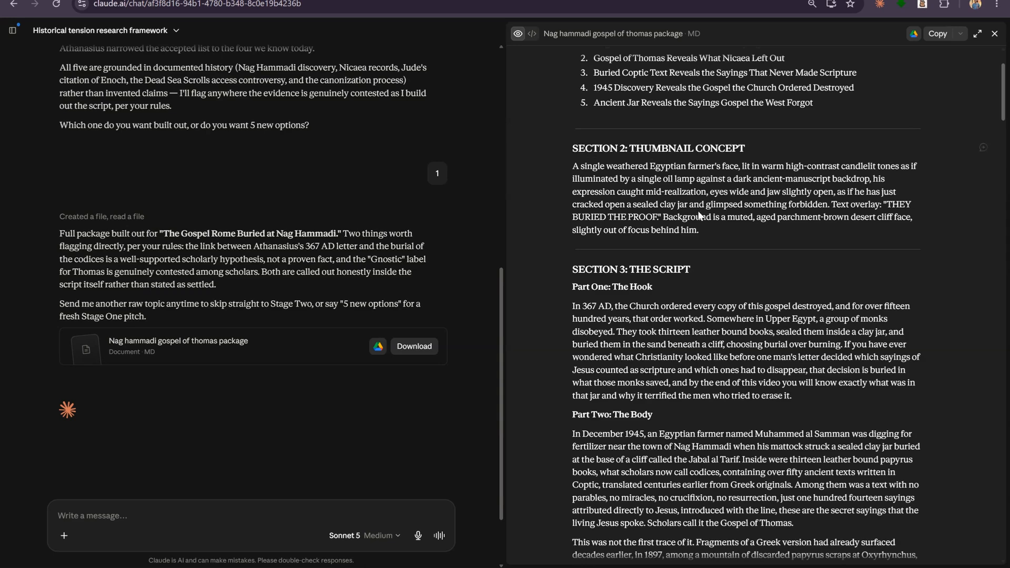
scroll(719, 207, down, 6)
scroll(720, 207, down, 1)
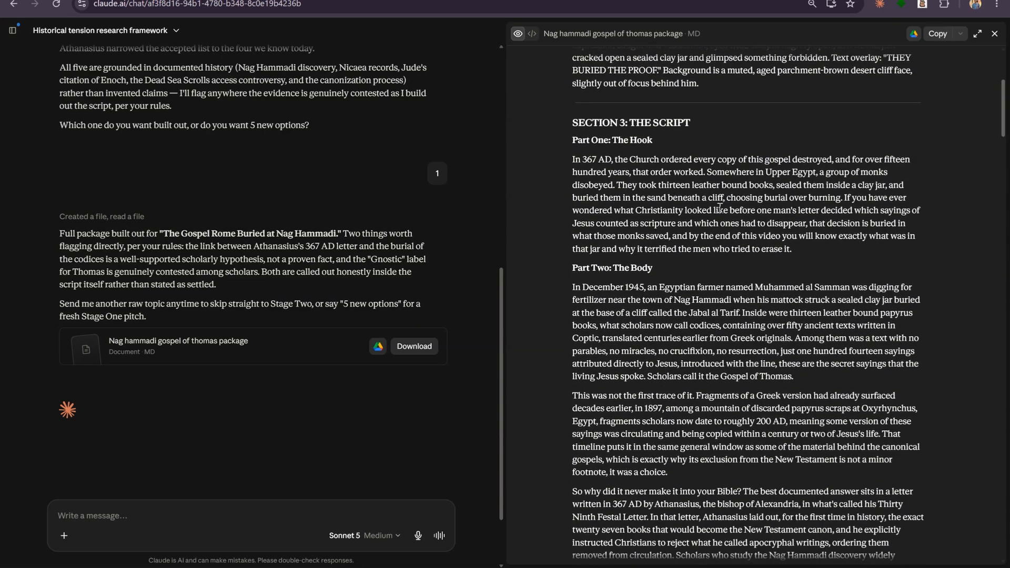
scroll(741, 239, down, 15)
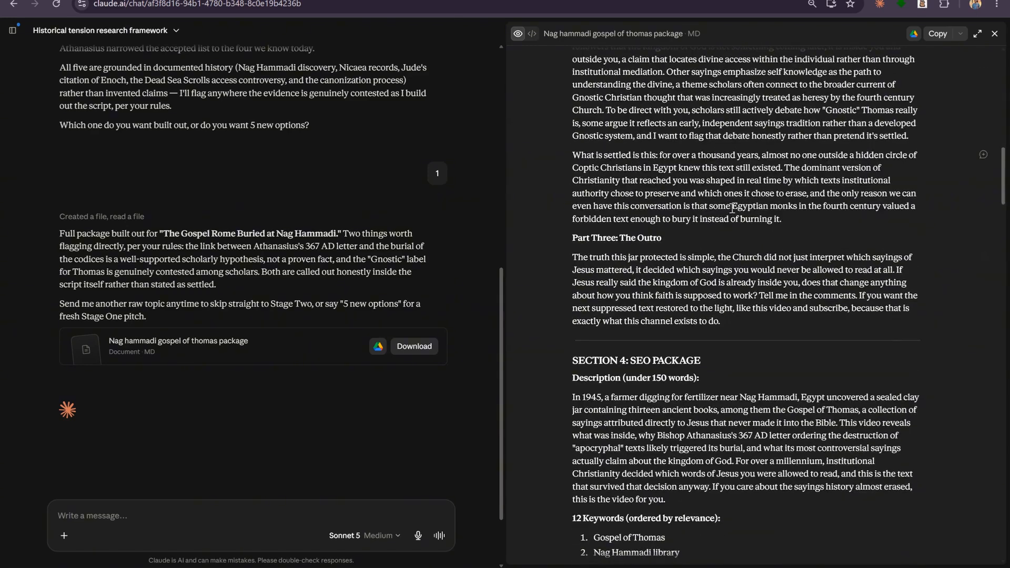
scroll(732, 207, down, 5)
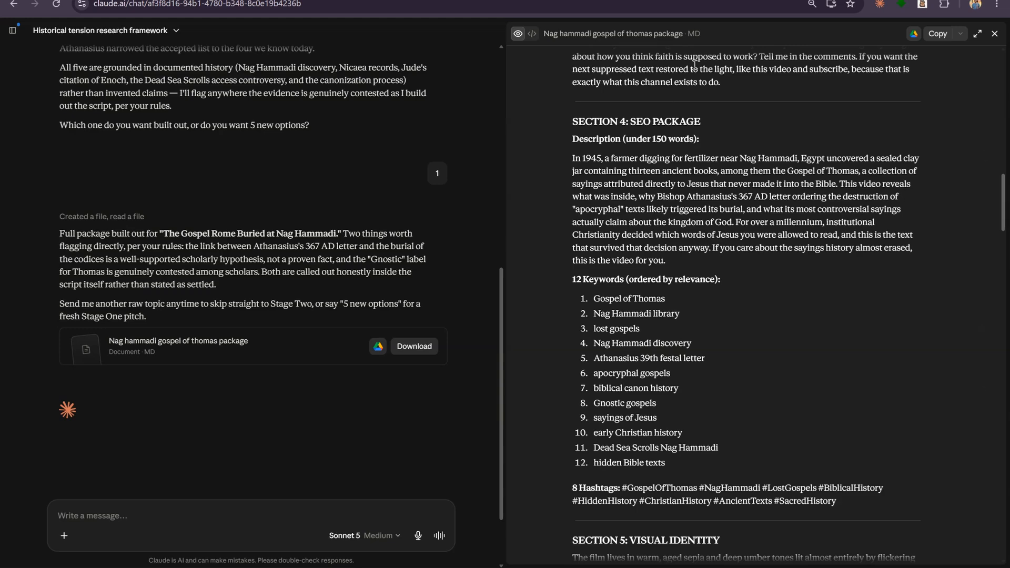
scroll(693, 174, down, 6)
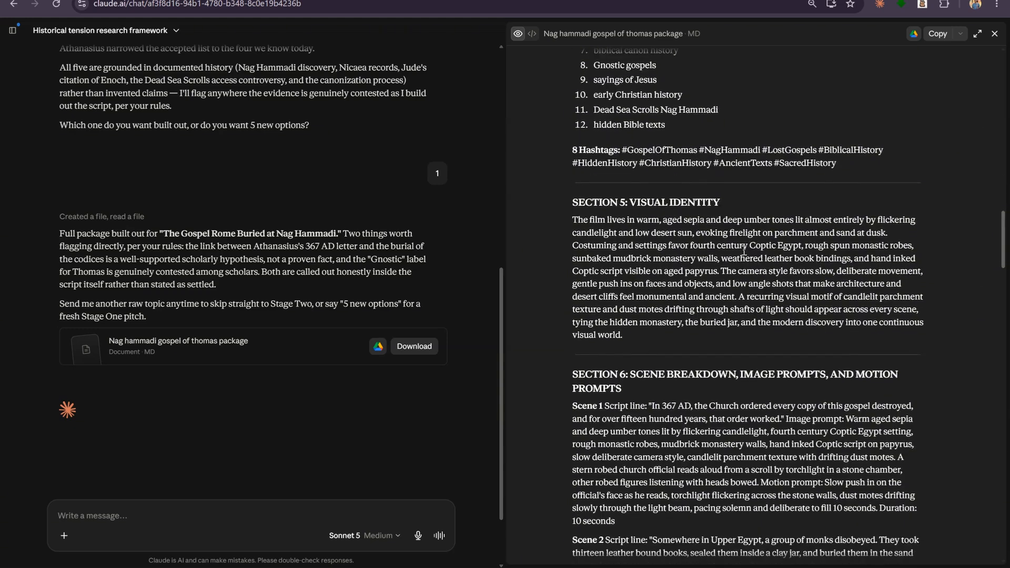
scroll(743, 251, down, 1)
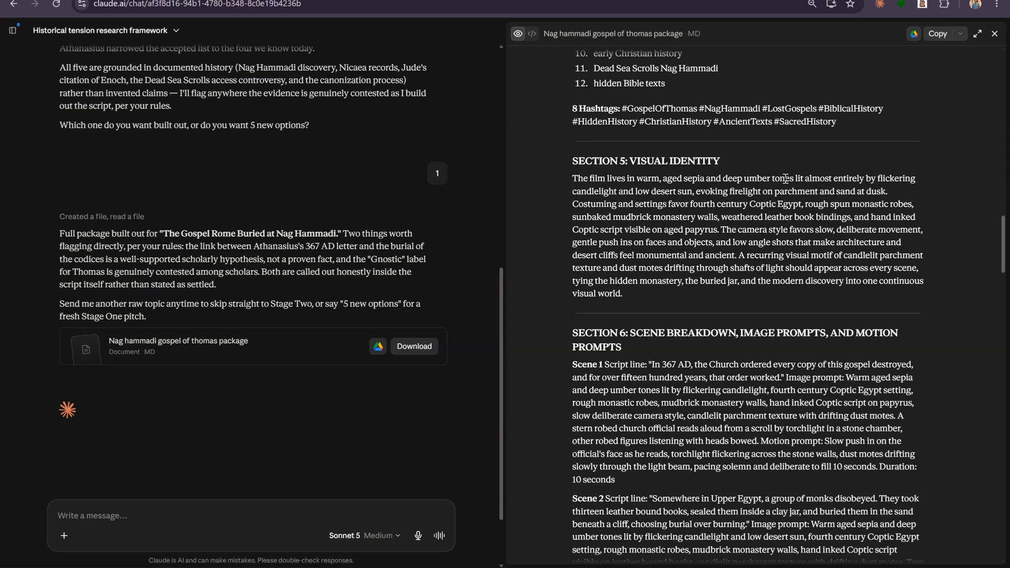
scroll(815, 195, down, 4)
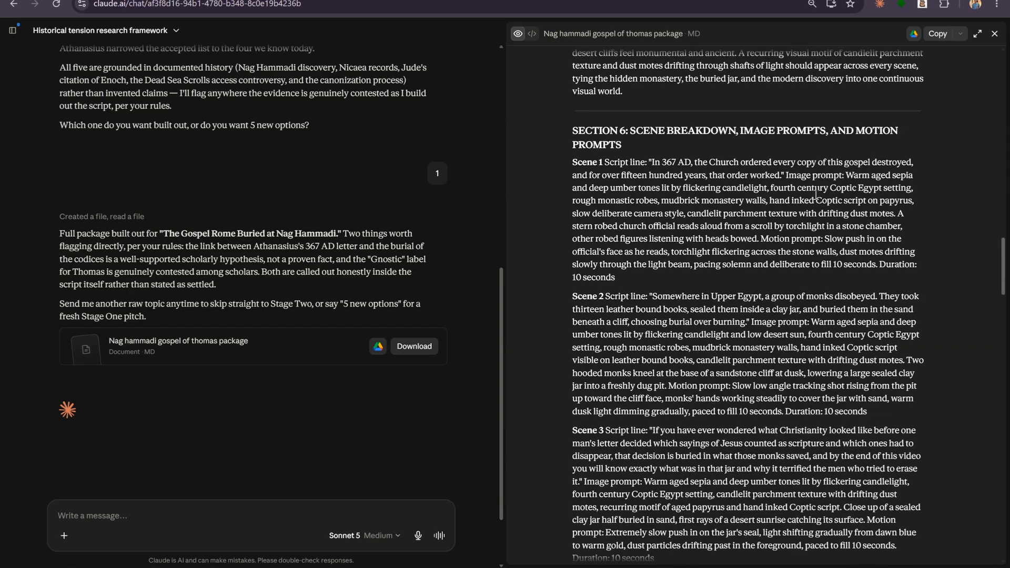
scroll(815, 194, down, 1)
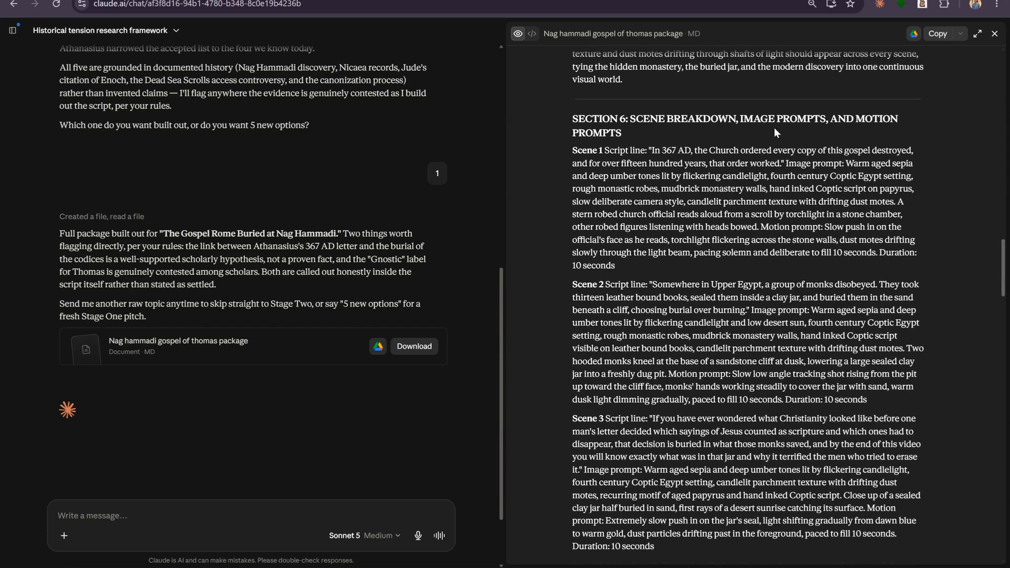
scroll(738, 198, down, 1)
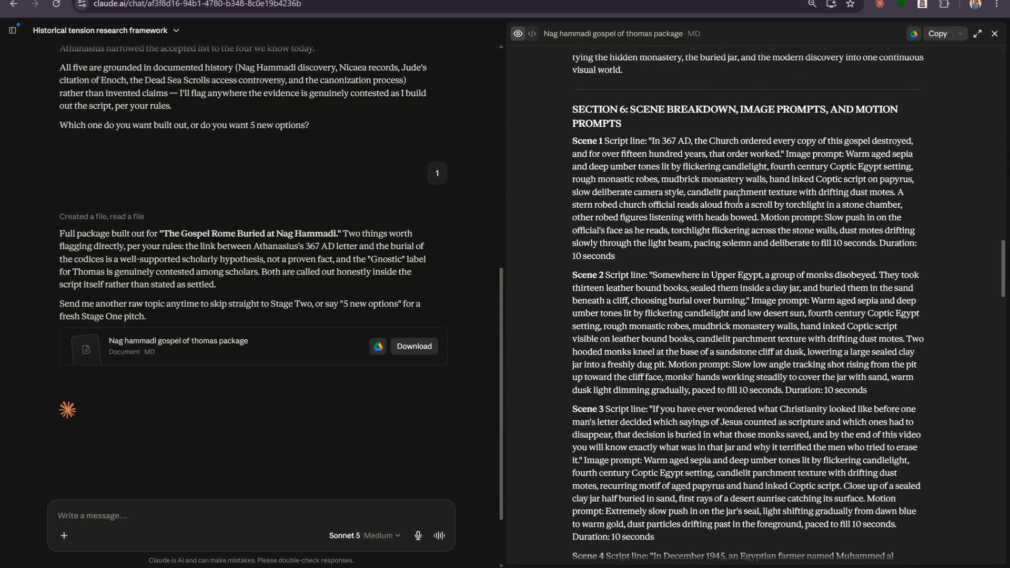
Step: Inspect Scene 1's script line, image prompt, motion prompt and duration, and look through the remaining scenes
drag(650, 139, 776, 152)
drag(846, 154, 758, 218)
drag(824, 217, 877, 243)
click(850, 255)
scroll(785, 284, down, 6)
scroll(786, 284, down, 5)
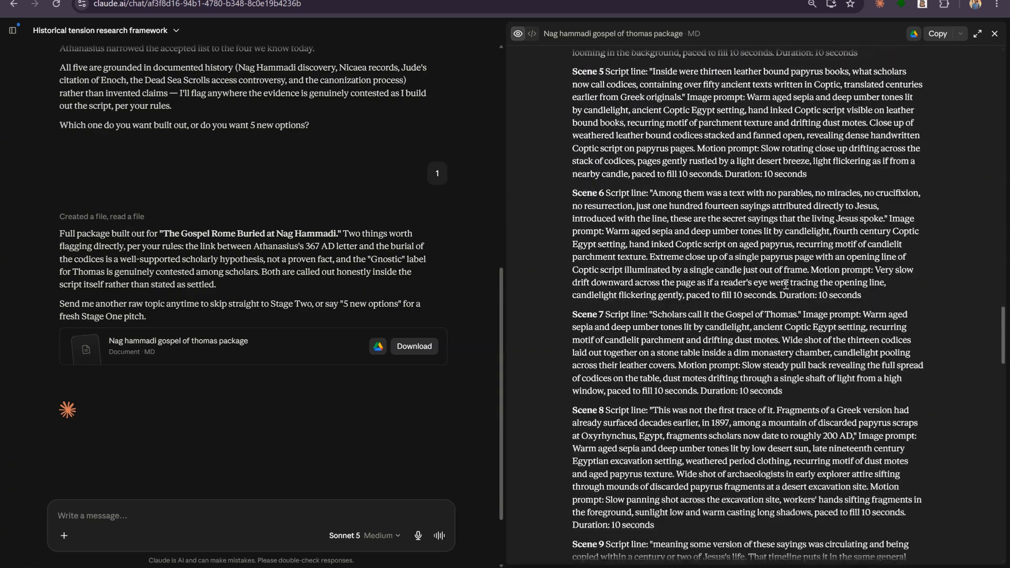
scroll(786, 284, down, 15)
scroll(785, 288, down, 15)
scroll(786, 285, down, 3)
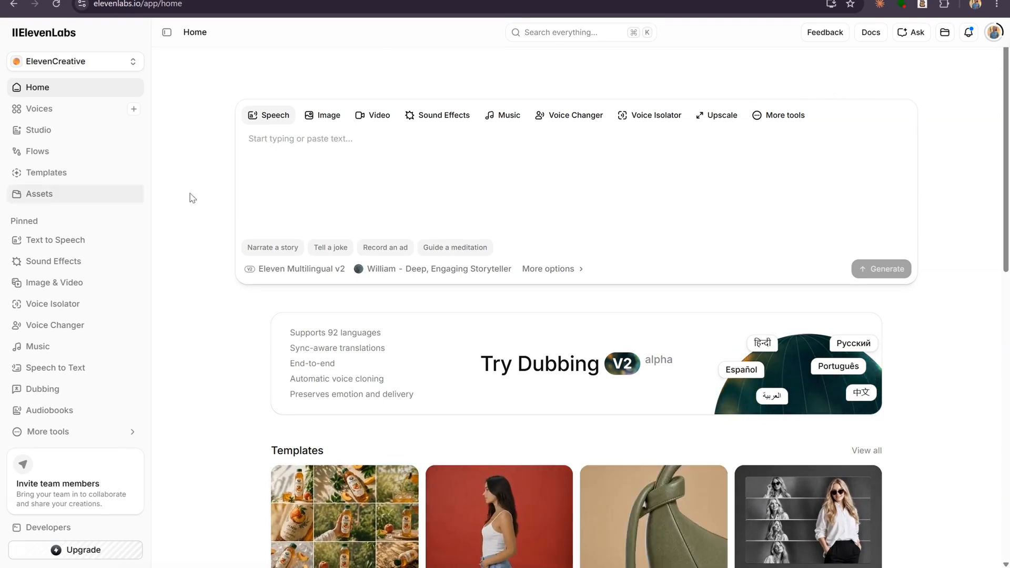
Step: In ElevenLabs, open Text to Speech, browse the available voices and use "William - Deep, Engaging Storyteller"
click(85, 240)
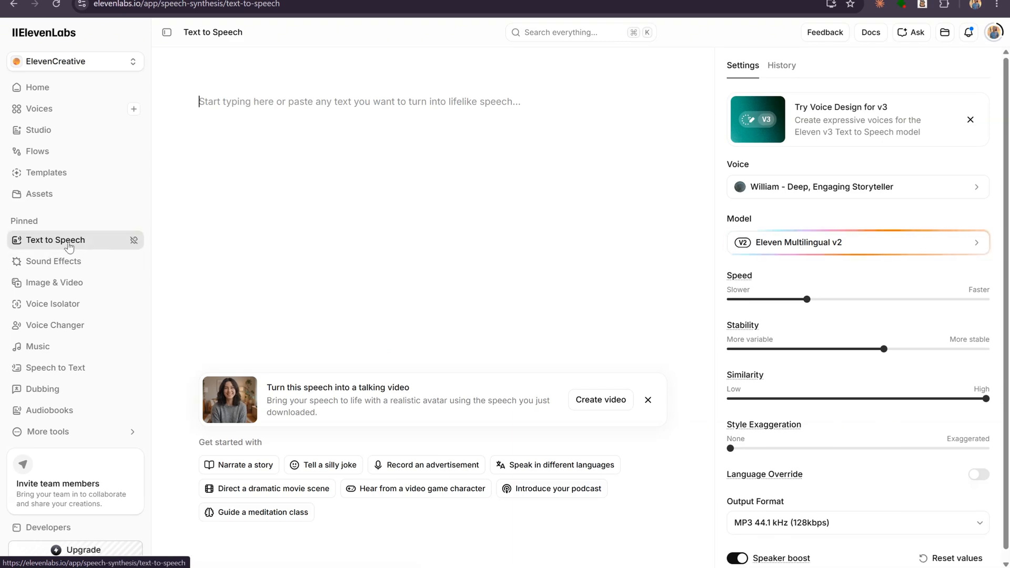
click(845, 184)
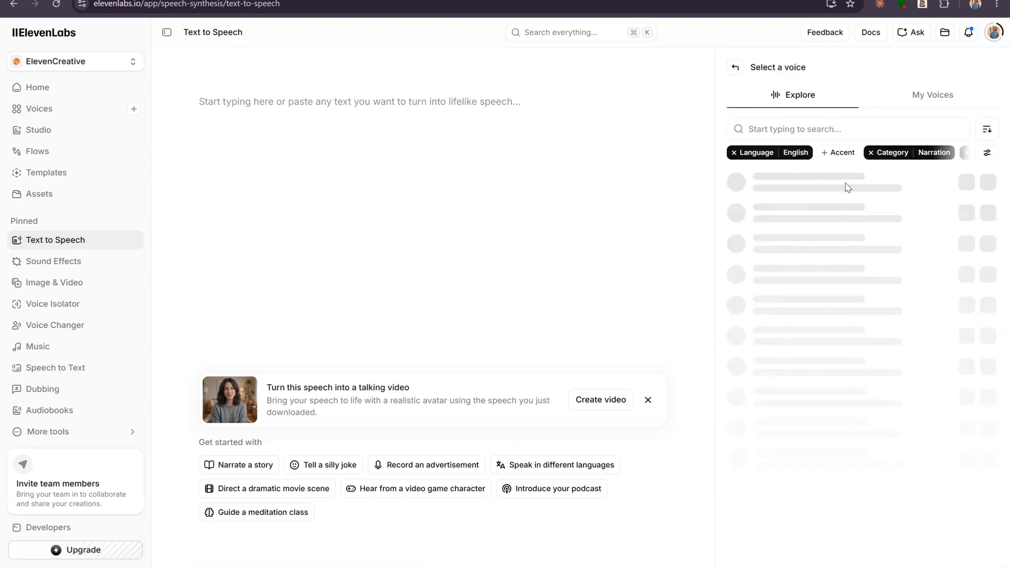
scroll(901, 292, down, 8)
click(926, 201)
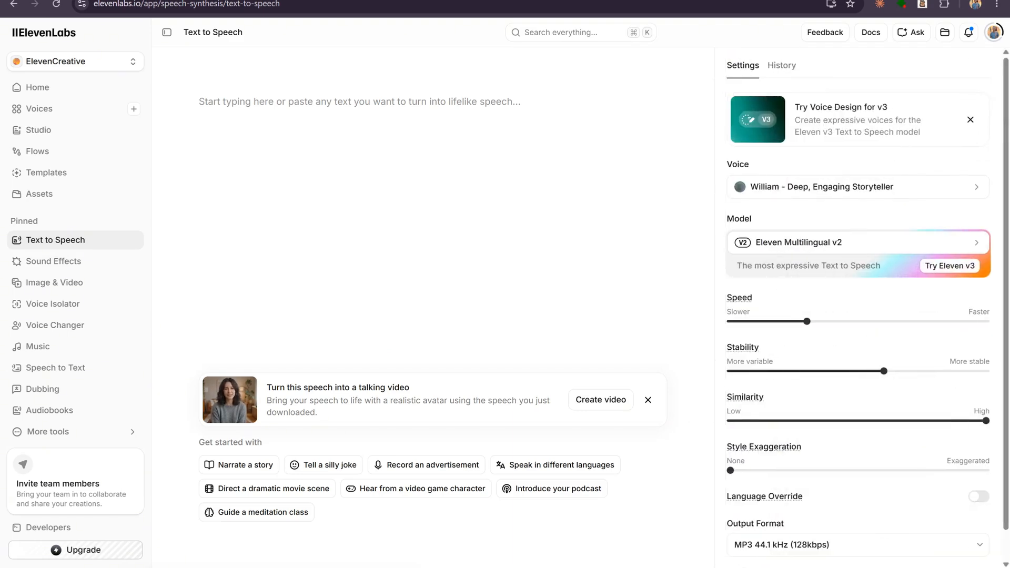
Step: Copy Scene 1's script line from the Claude video package and paste it into the ElevenLabs Text to Speech text
click(294, 1)
drag(651, 112, 779, 125)
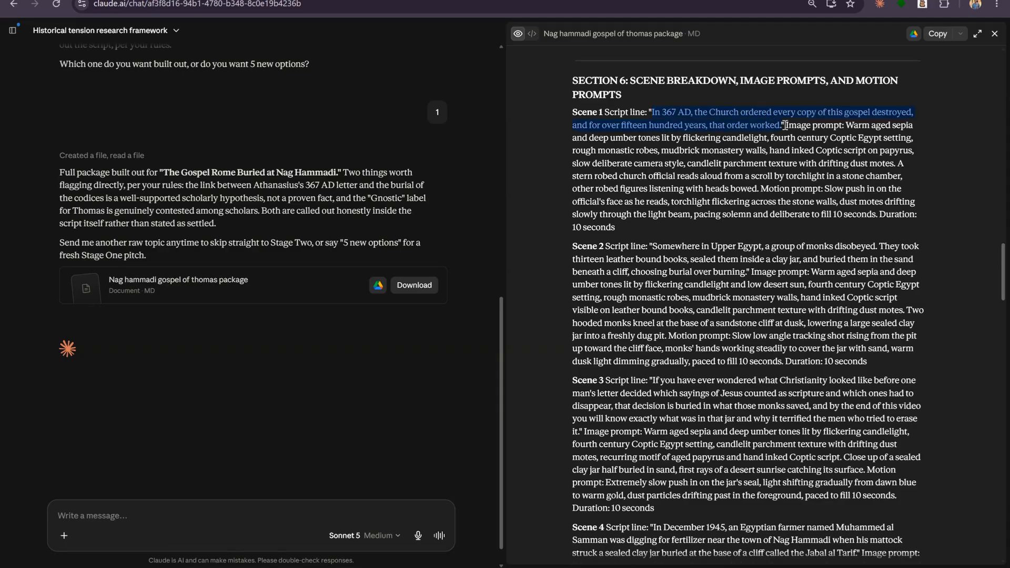
key(ctrl+c)
click(210, 3)
key(ctrl+v)
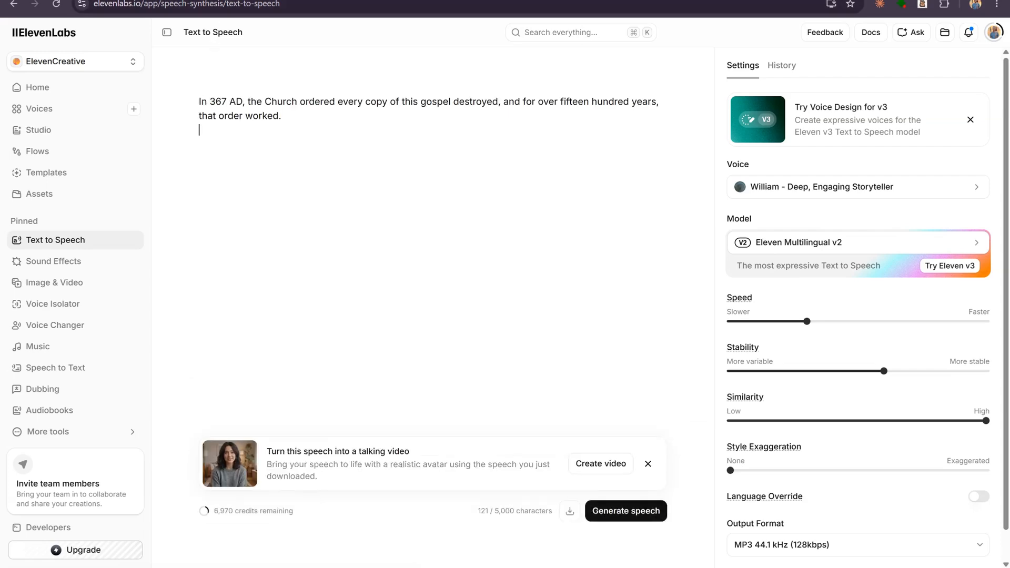
Step: Copy Scene 2's script line from the Claude video package and paste it as a new paragraph in the ElevenLabs Text to Speech text
click(295, 1)
drag(652, 246, 742, 270)
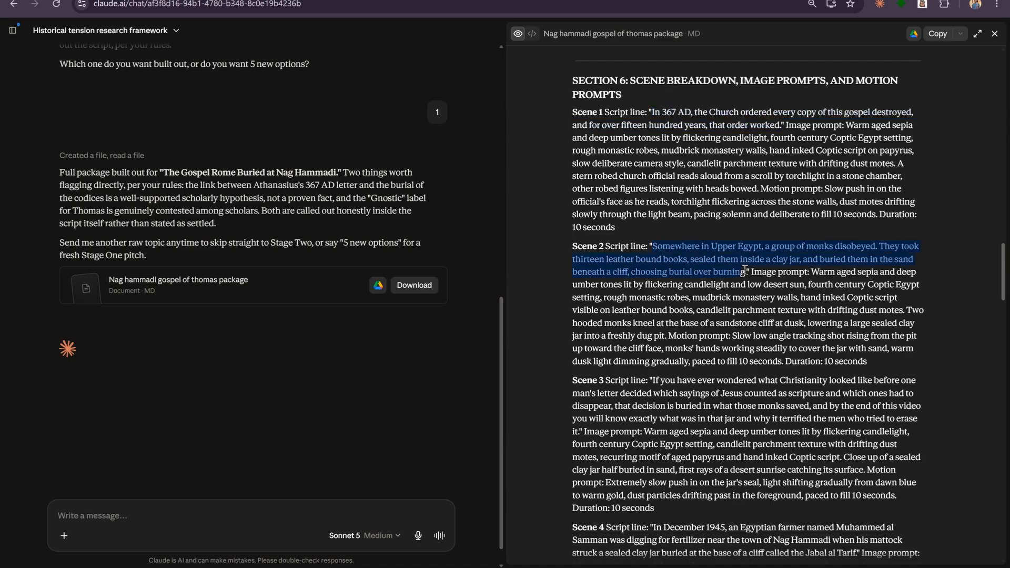
key(ctrl+c)
click(210, 2)
click(236, 140)
key(Return)
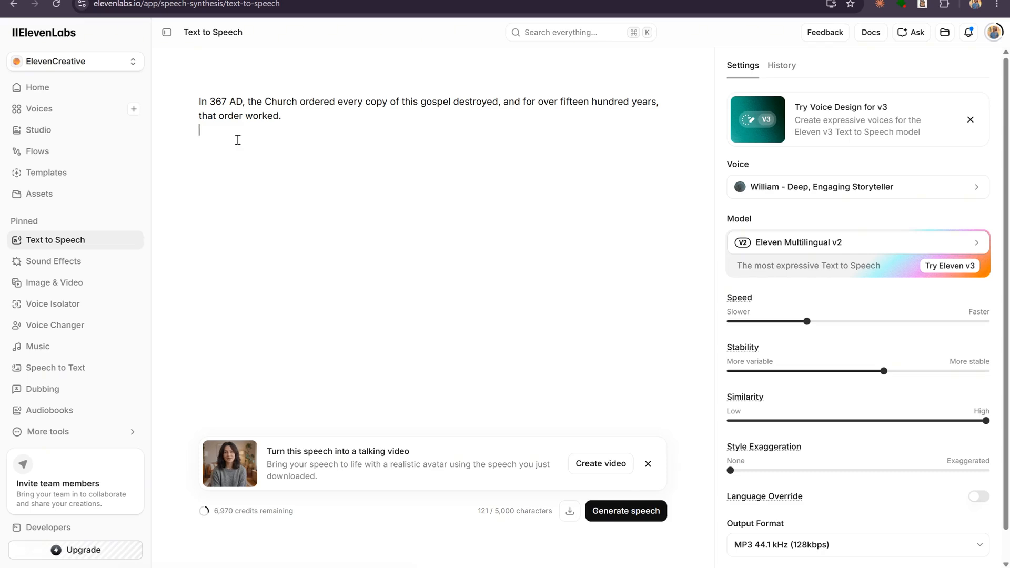
key(ctrl+v)
Step: Copy Scene 3's script line from the Claude package and add it below the Scene 2 paragraph in ElevenLabs
click(295, 1)
drag(652, 291, 679, 305)
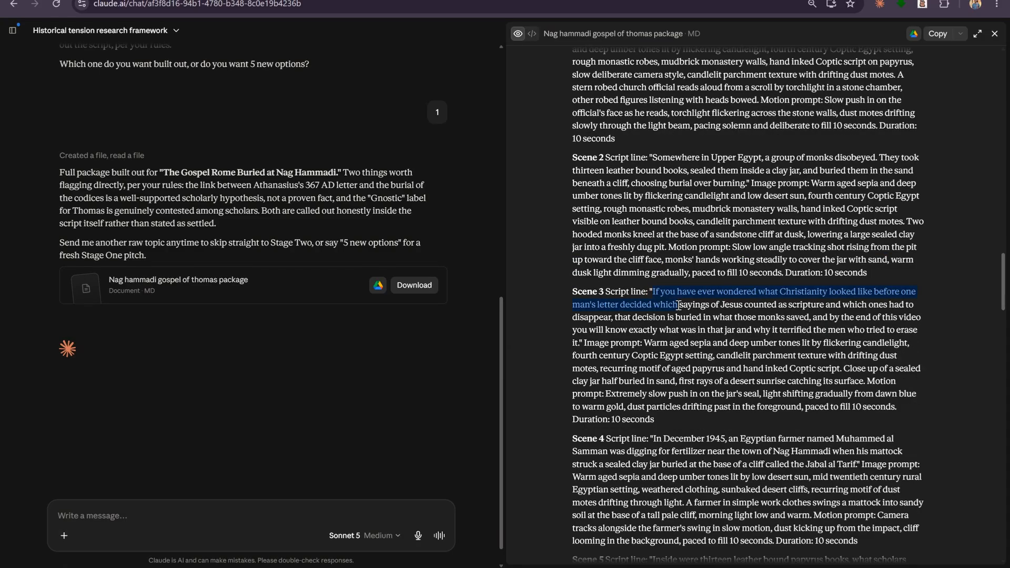
drag(678, 305, 577, 342)
key(ctrl+c)
click(209, 2)
click(658, 144)
key(Return)
key(ctrl+v)
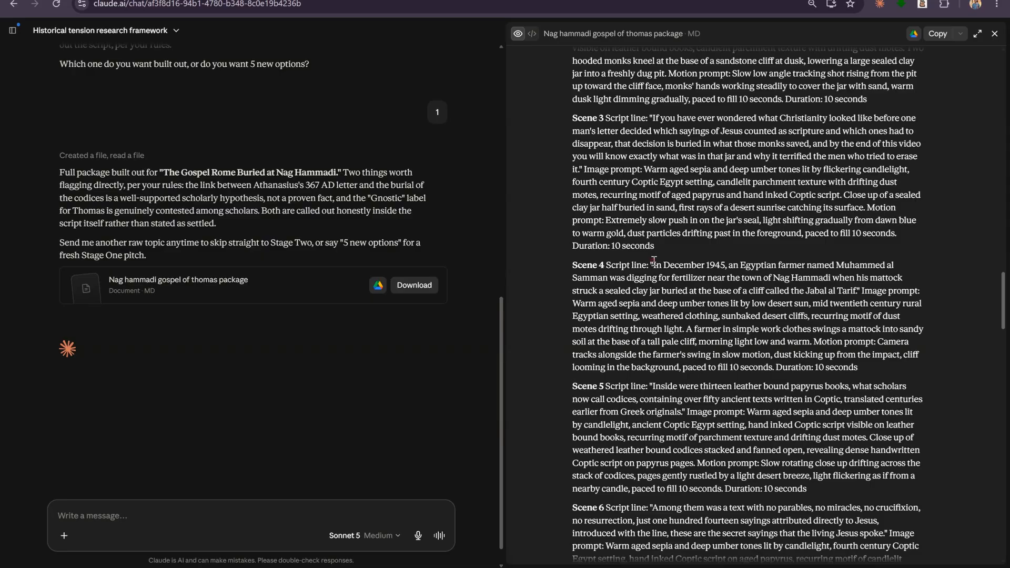
Step: Copy Scene 4's script line from Claude and add it as the last paragraph of the ElevenLabs speech text
drag(652, 265, 860, 287)
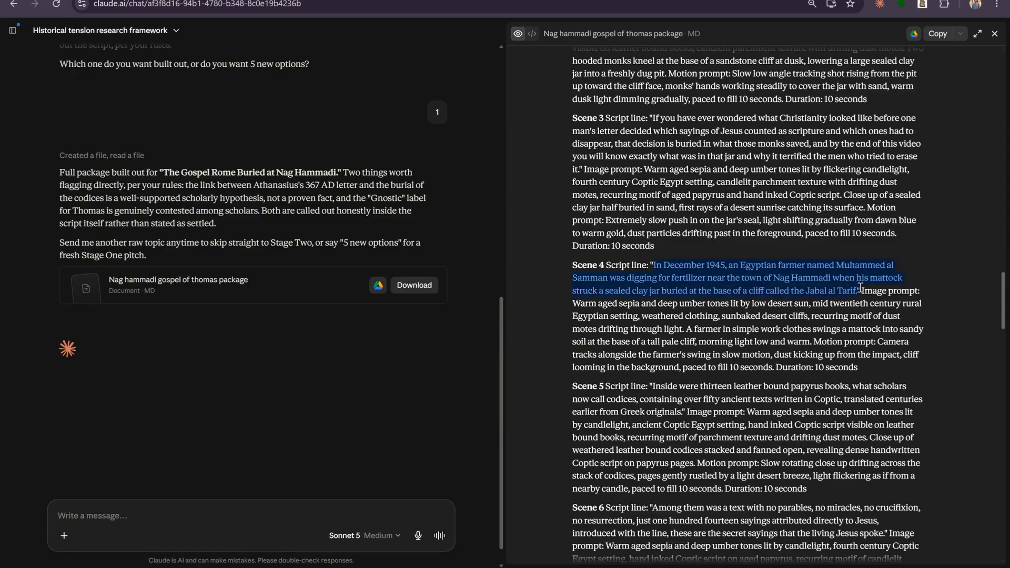
key(ctrl+c)
click(210, 2)
click(344, 231)
key(Return)
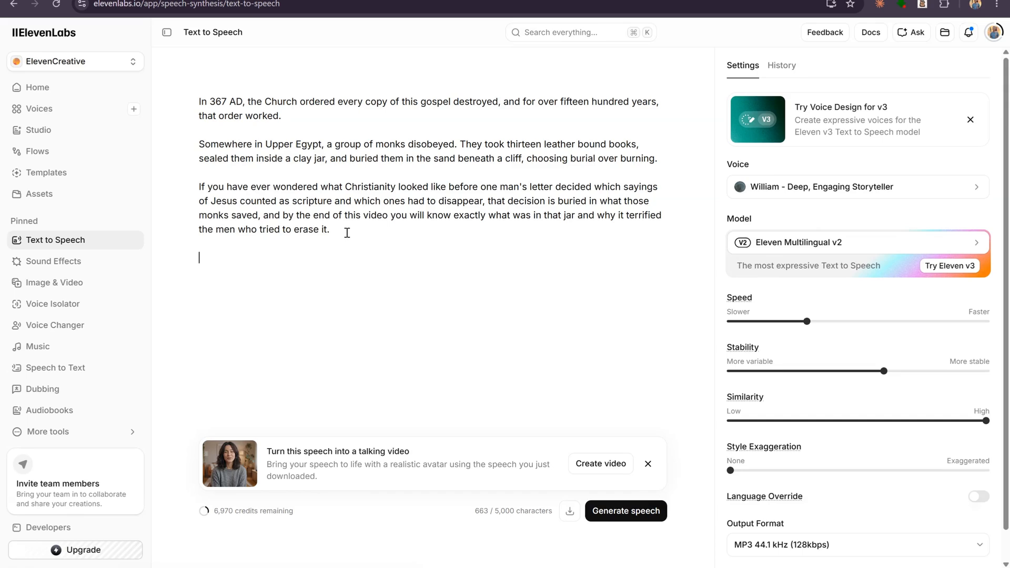
key(ctrl+v)
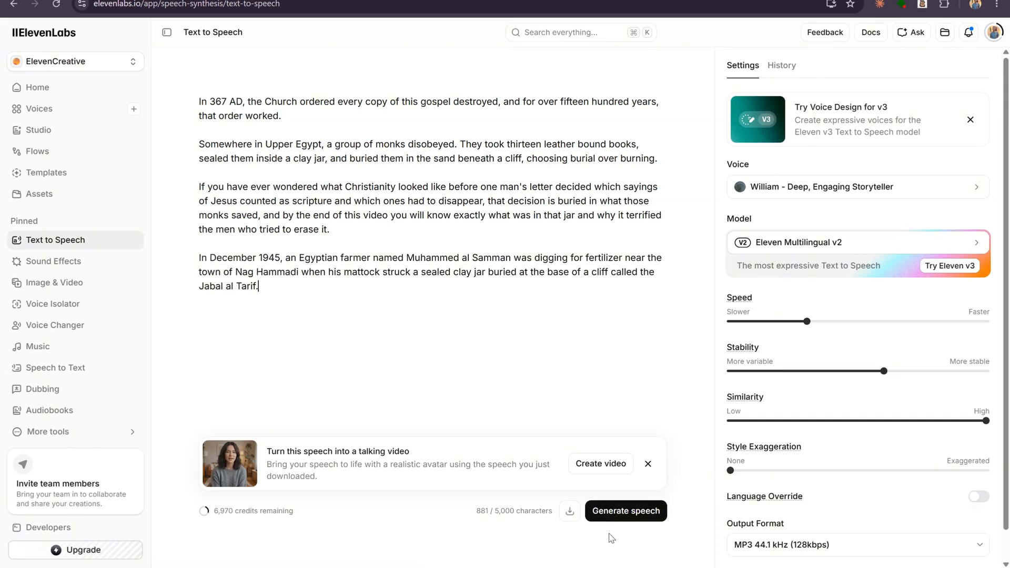
Step: Generate the speech for the four scene lines, pause its playback and download the audio
click(621, 516)
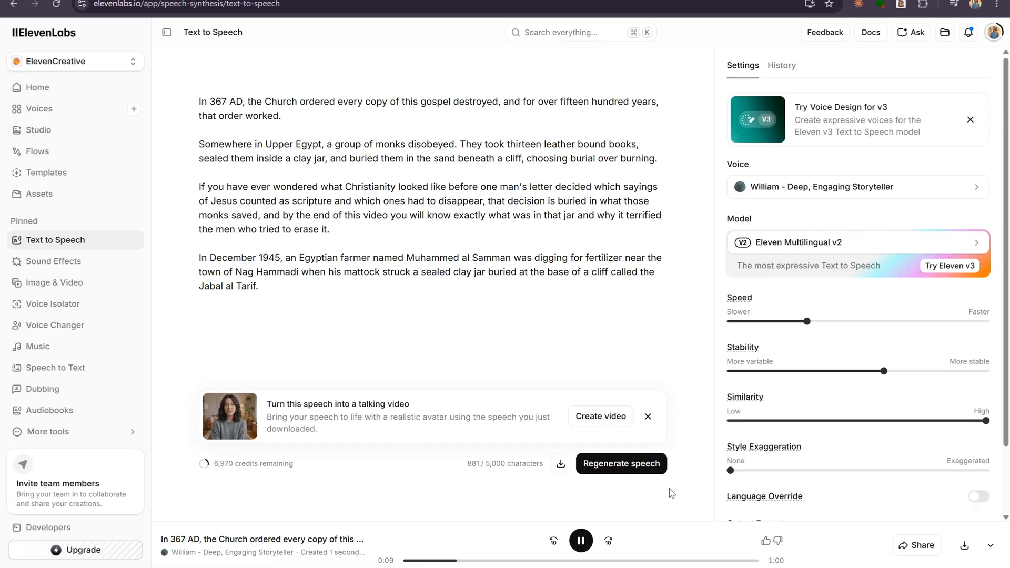
click(581, 540)
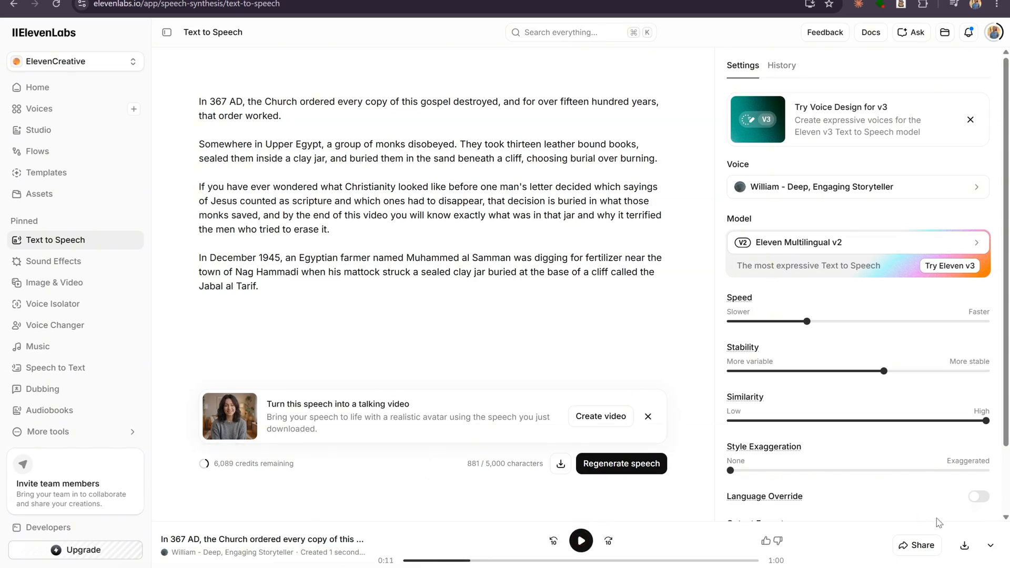
click(964, 547)
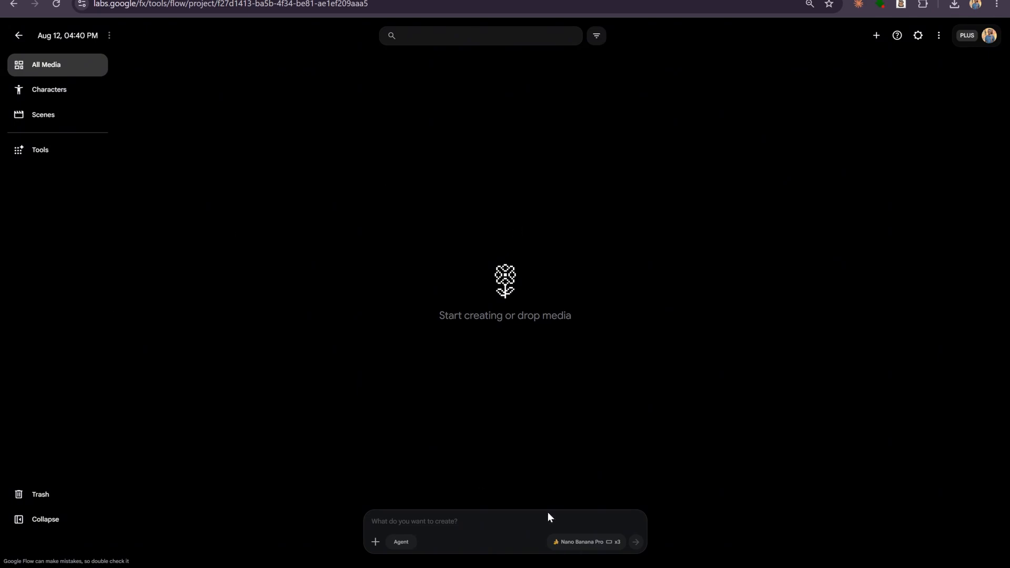
Step: In the Google Flow project, set image generation to x2 outputs per prompt and make the prompt ready for input
click(587, 542)
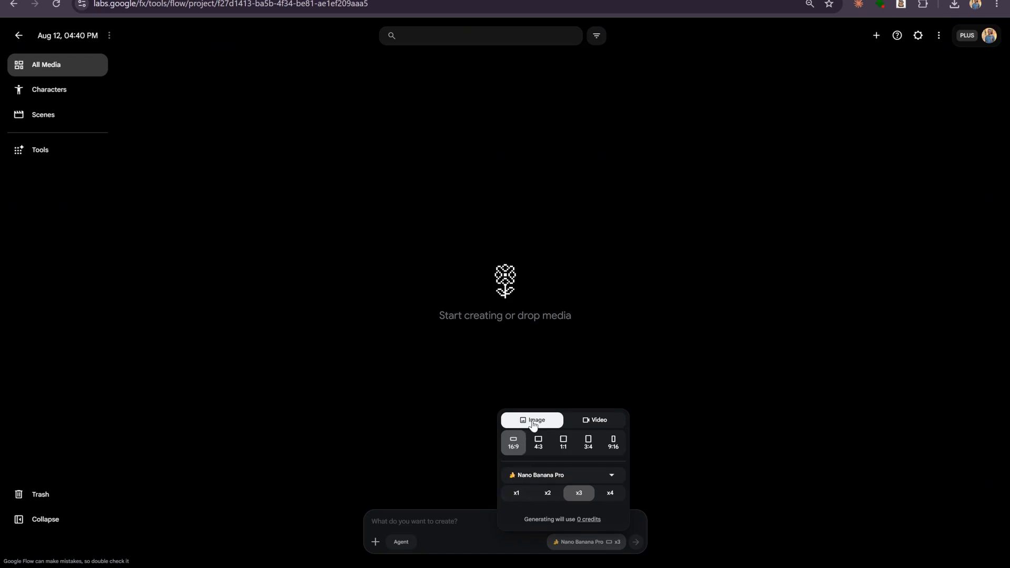
click(550, 494)
click(467, 524)
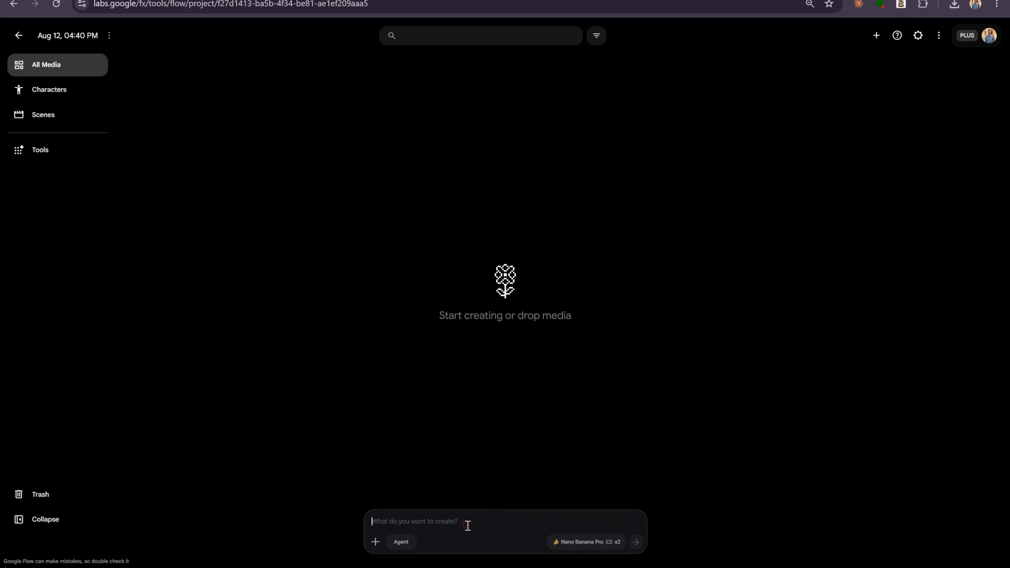
Step: Copy Scene 1's image prompt from the Claude package into the Flow prompt and generate the church official images
key(ctrl+Tab)
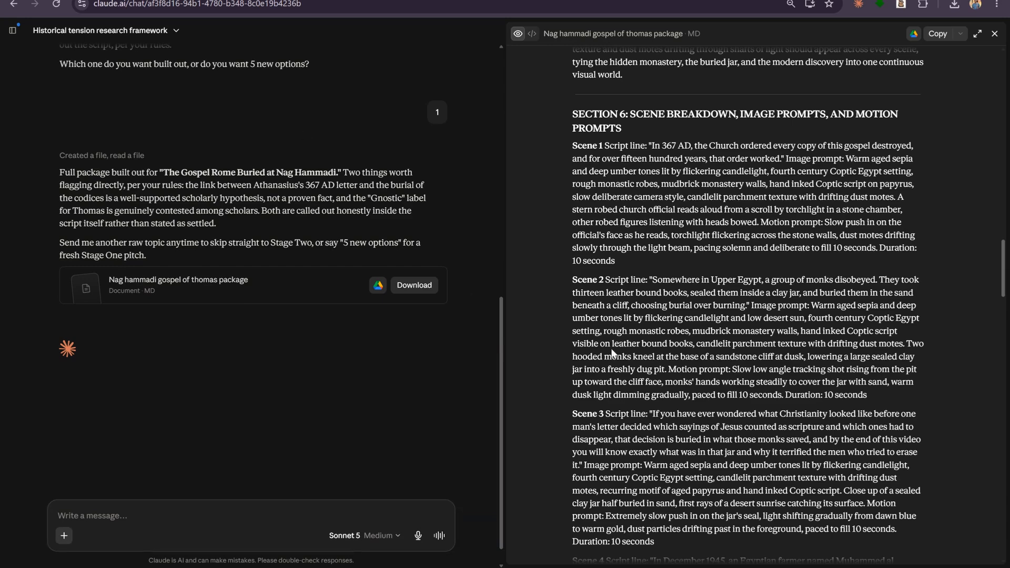
drag(845, 159, 764, 226)
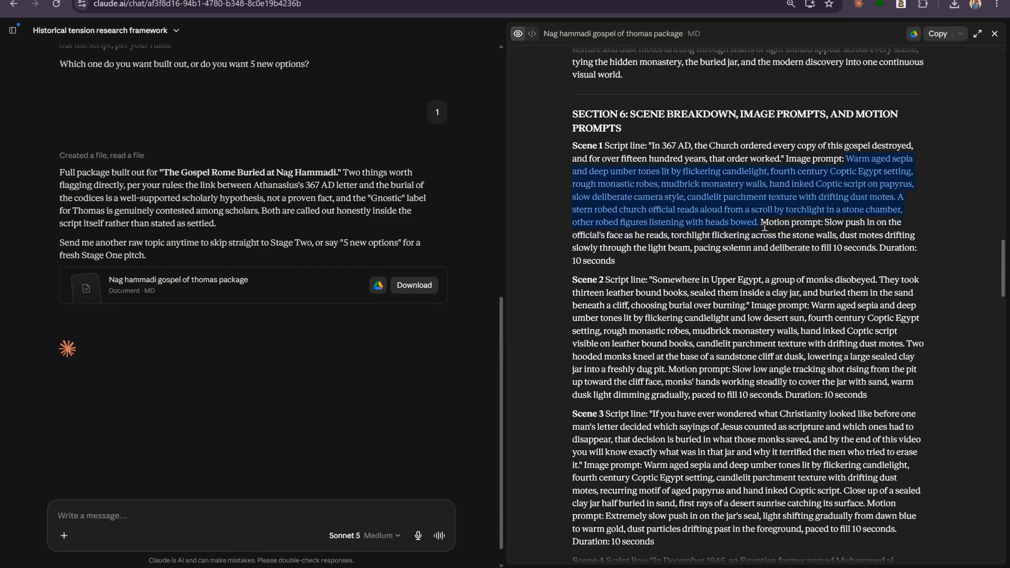
key(ctrl+c)
key(ctrl+shift+Tab)
key(ctrl+v)
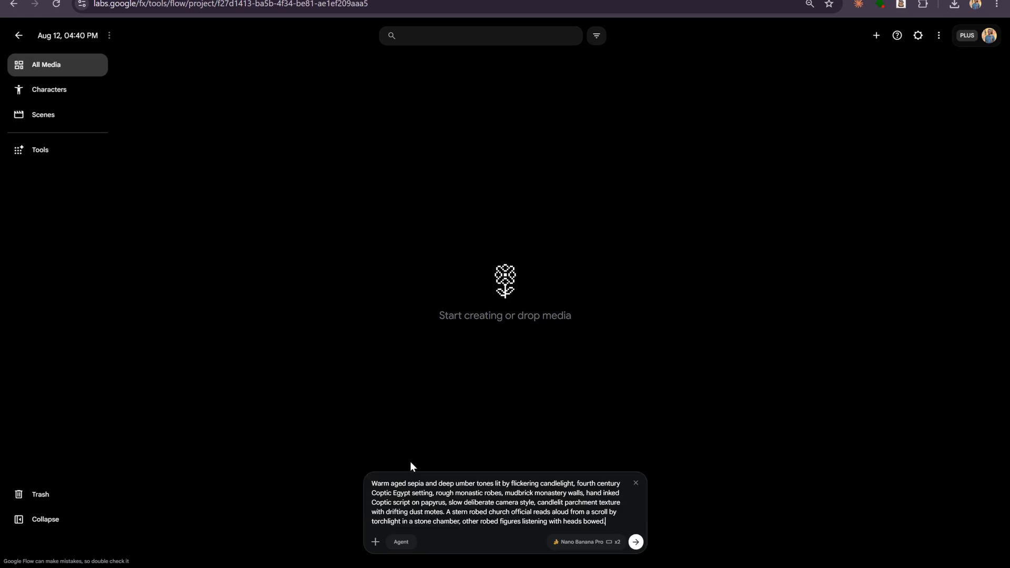
click(635, 541)
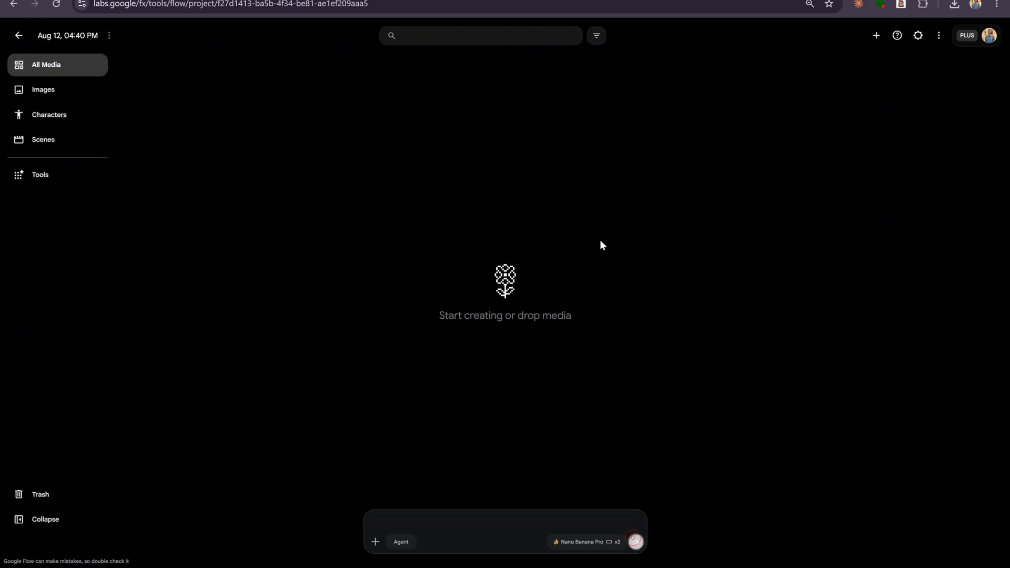
Step: Copy Scene 2's image prompt from Claude into Flow and generate the images of monks burying the clay jar
key(ctrl+Tab)
scroll(736, 263, down, 1)
drag(811, 249, 667, 314)
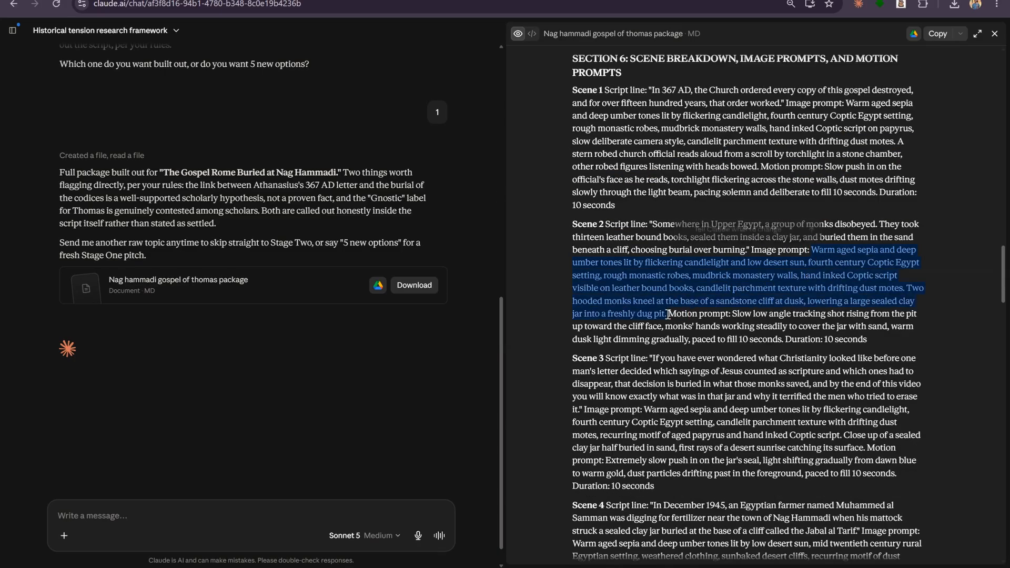
key(ctrl+c)
key(ctrl+Tab)
key(ctrl+v)
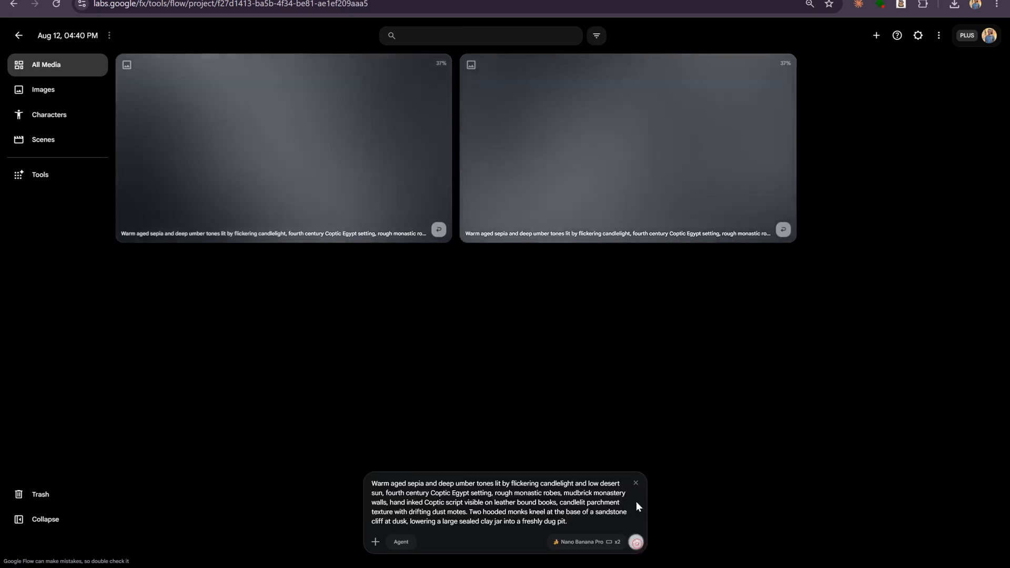
key(Return)
Step: Copy Scene 3's image prompt from Claude into Flow and generate the images of the half-buried sealed clay jar
key(ctrl+Tab)
scroll(736, 316, down, 2)
drag(644, 256, 897, 293)
key(ctrl+c)
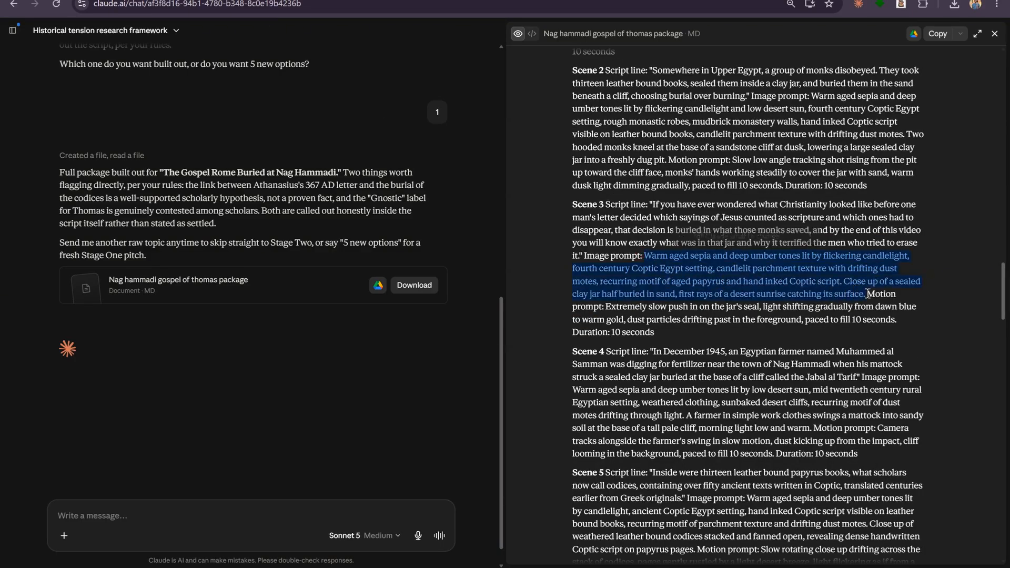
key(ctrl+Tab)
key(ctrl+v)
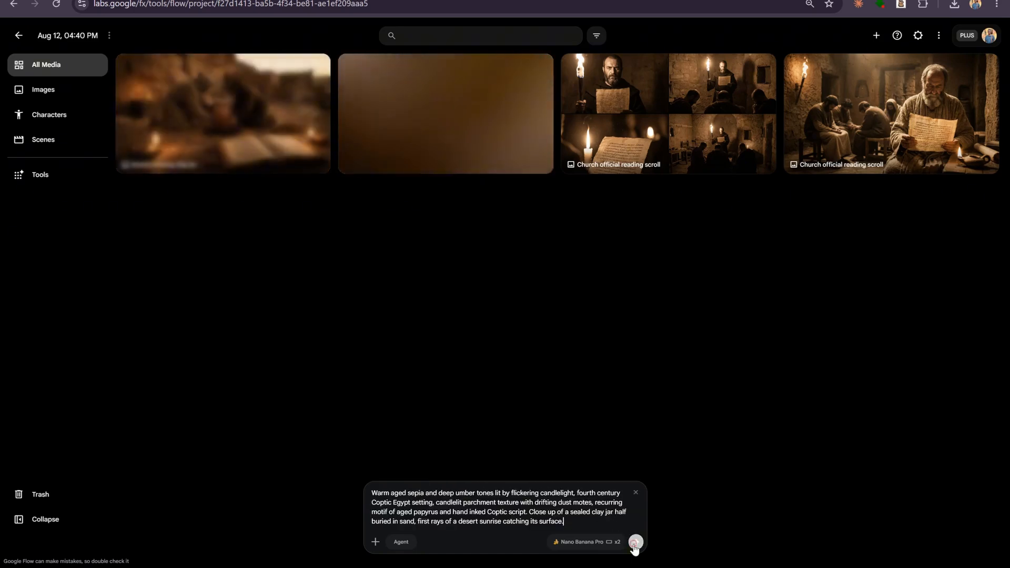
click(635, 541)
Step: Copy Scene 4's image prompt from Claude into Flow and generate the images of the farmer swinging a mattock
key(ctrl+Tab)
scroll(736, 316, down, 5)
drag(572, 319, 810, 357)
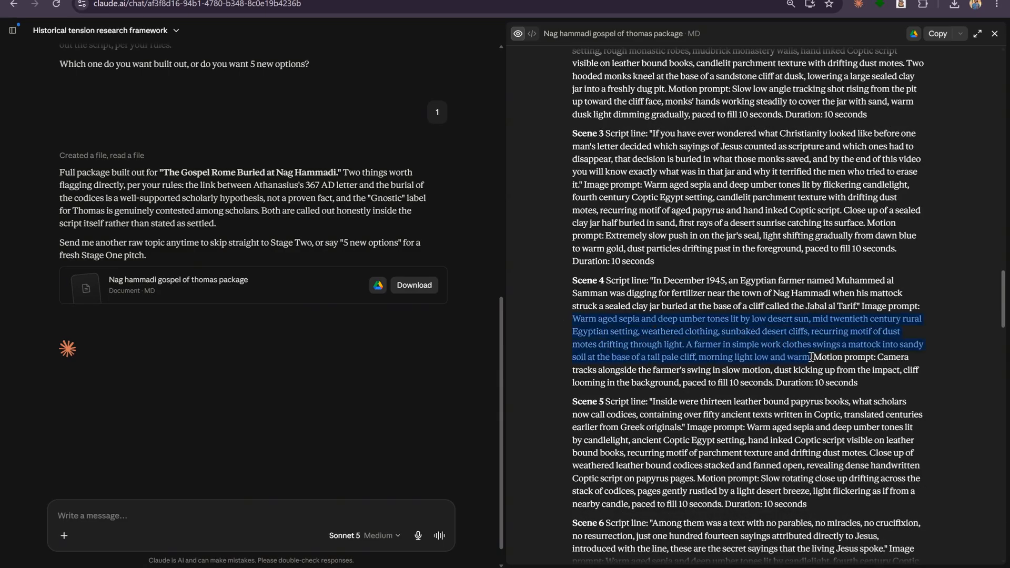
key(ctrl+c)
key(ctrl+Tab)
key(ctrl+v)
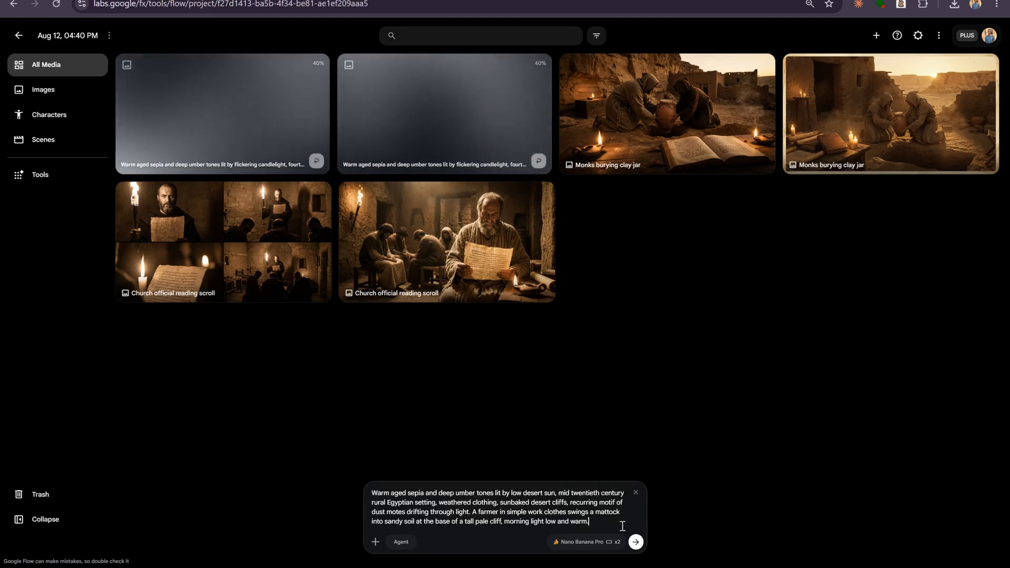
click(635, 541)
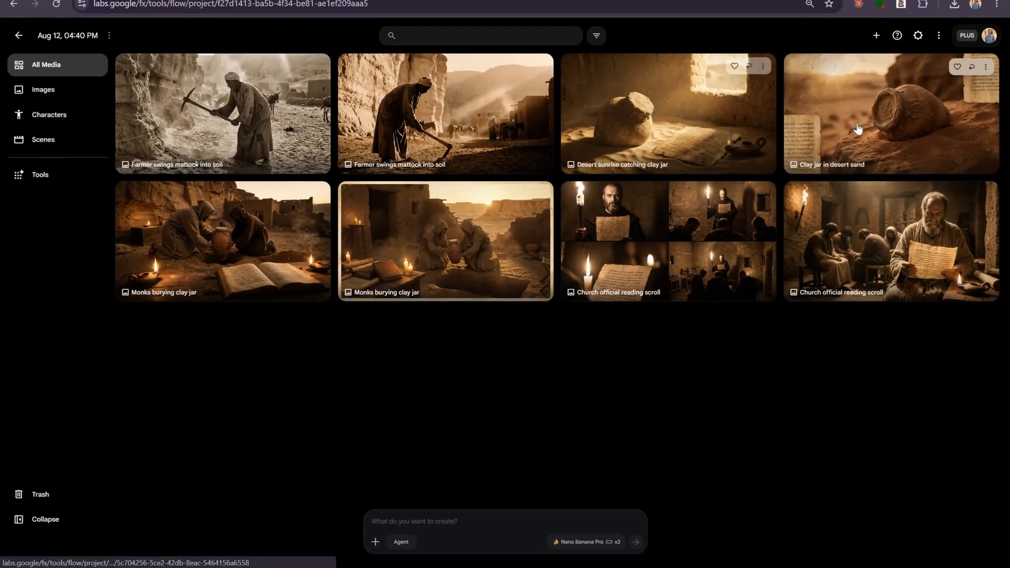
Step: View the generated desert sunrise clay jar and farmer images at full size and return to the project media
click(990, 248)
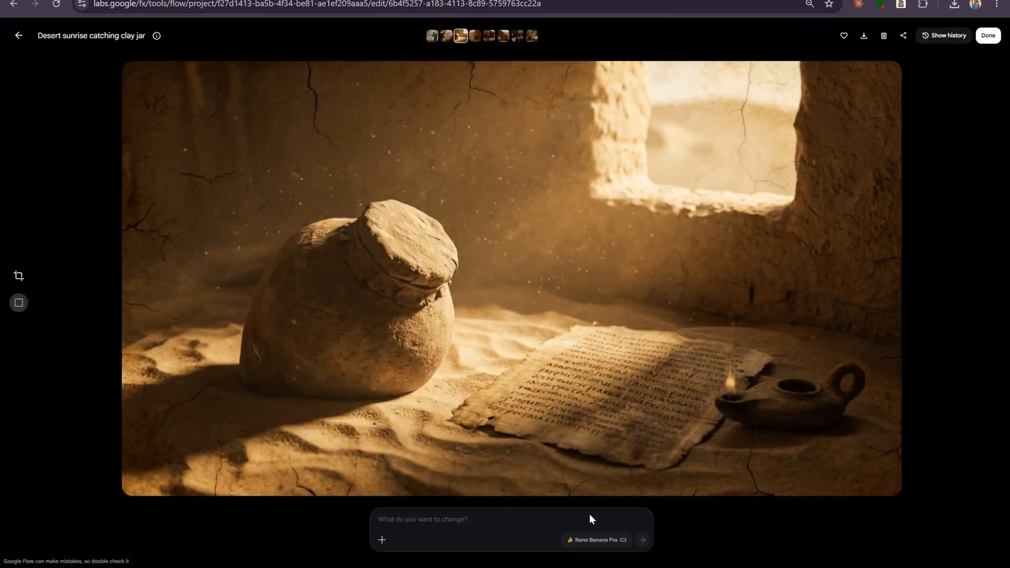
key(Left)
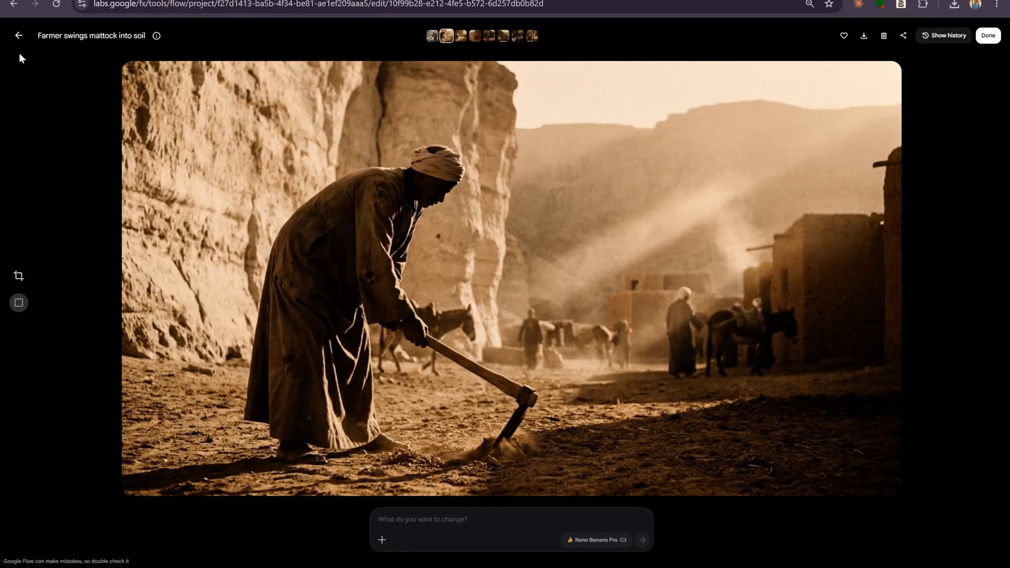
click(19, 36)
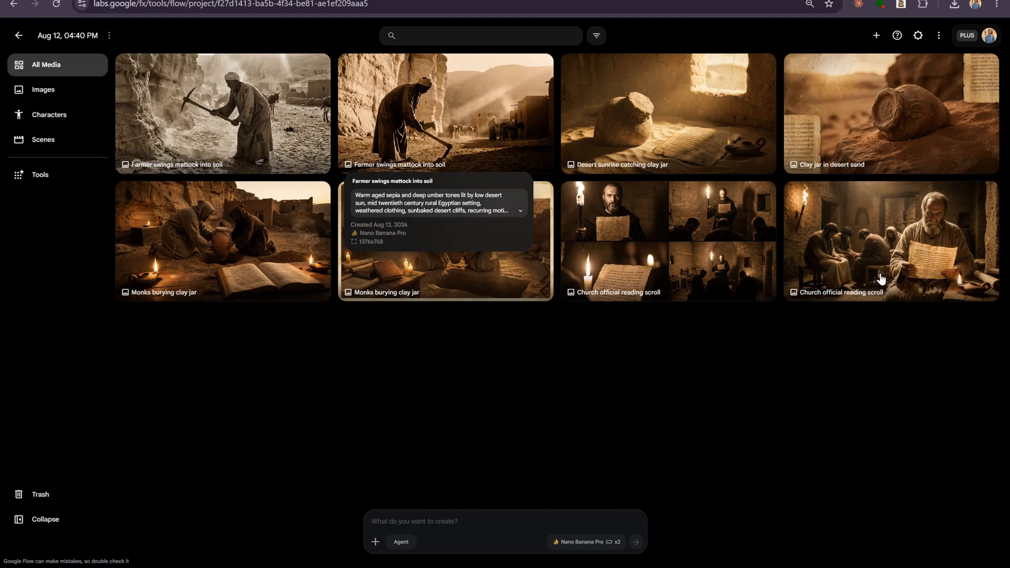
Step: Attach the single-frame "Church official reading scroll" image to the Flow prompt and paste in Scene 1's motion prompt from Claude
drag(908, 227, 426, 523)
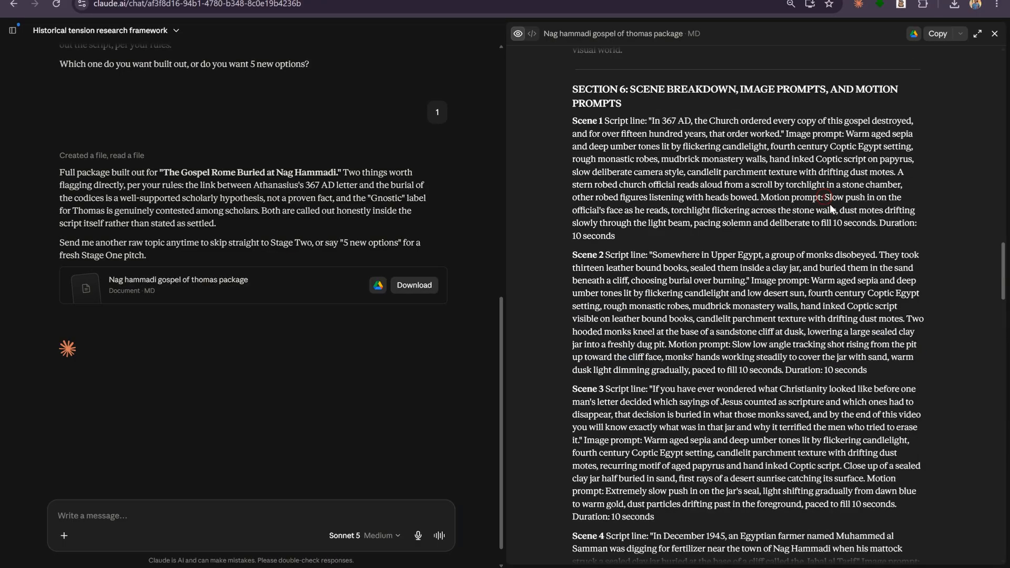
drag(824, 198, 862, 222)
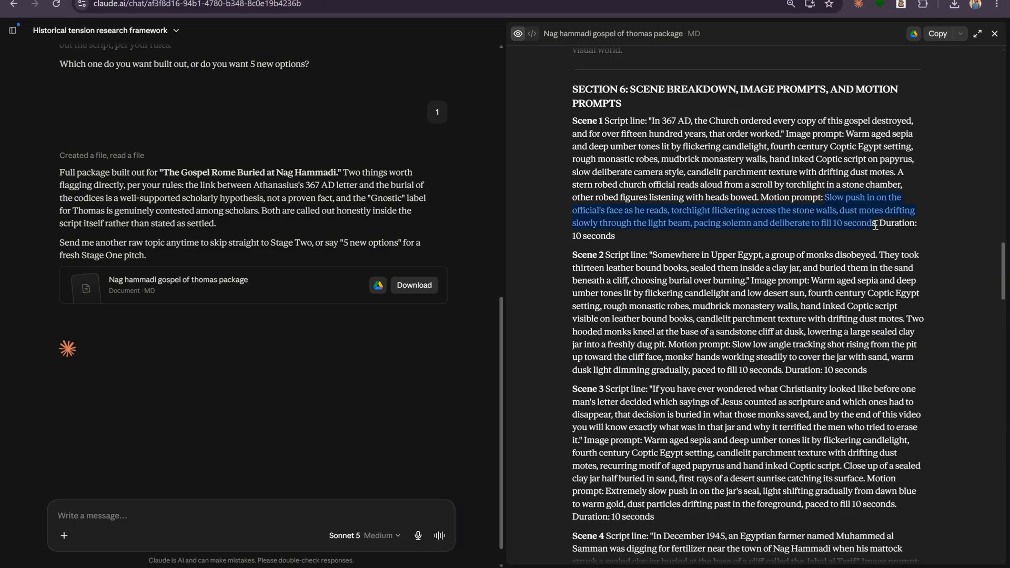
key(ctrl+v)
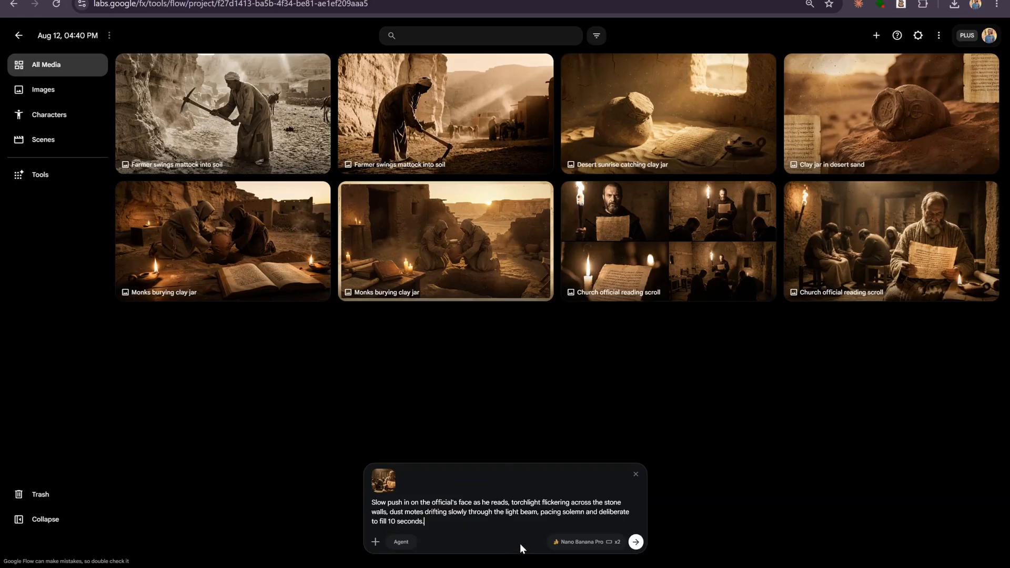
Step: Switch Flow's output to Video with x1 output and generate the Scene 1 clip
click(582, 546)
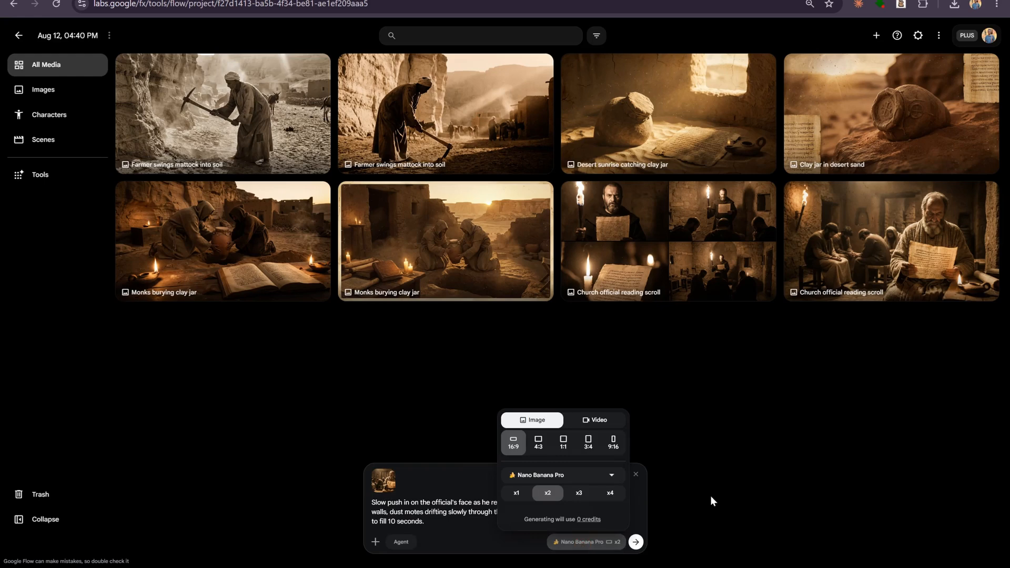
click(598, 421)
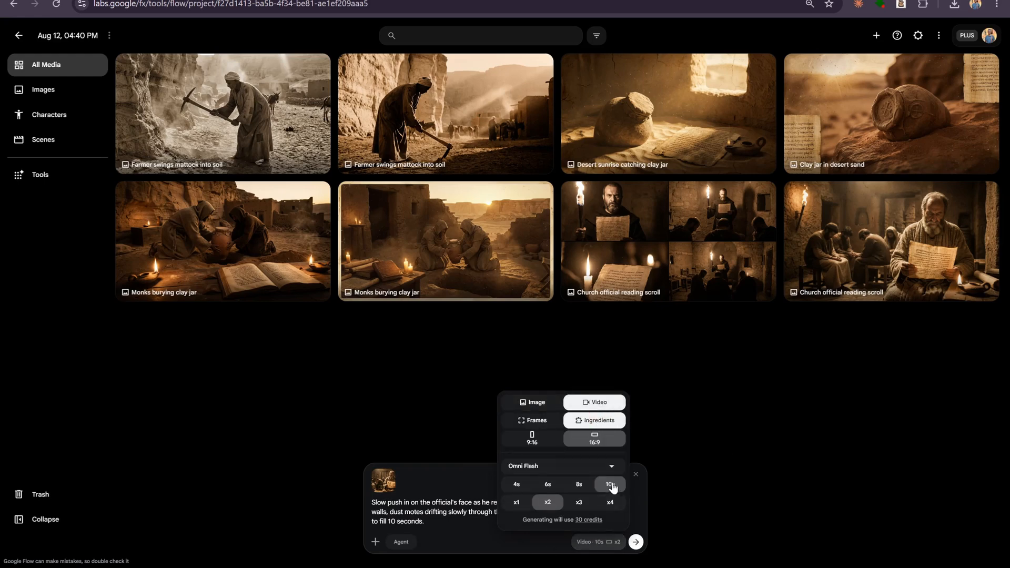
click(516, 503)
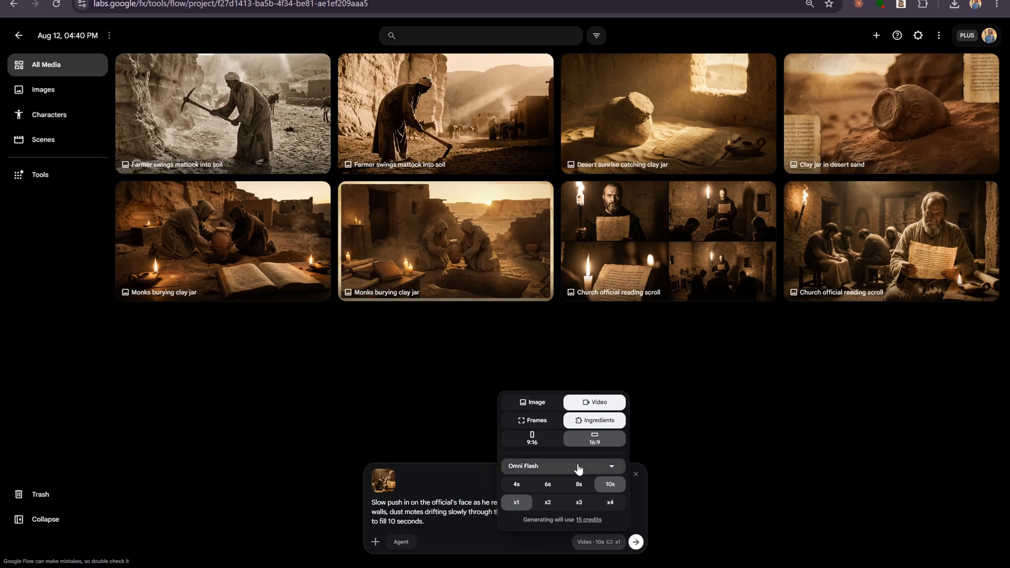
click(635, 541)
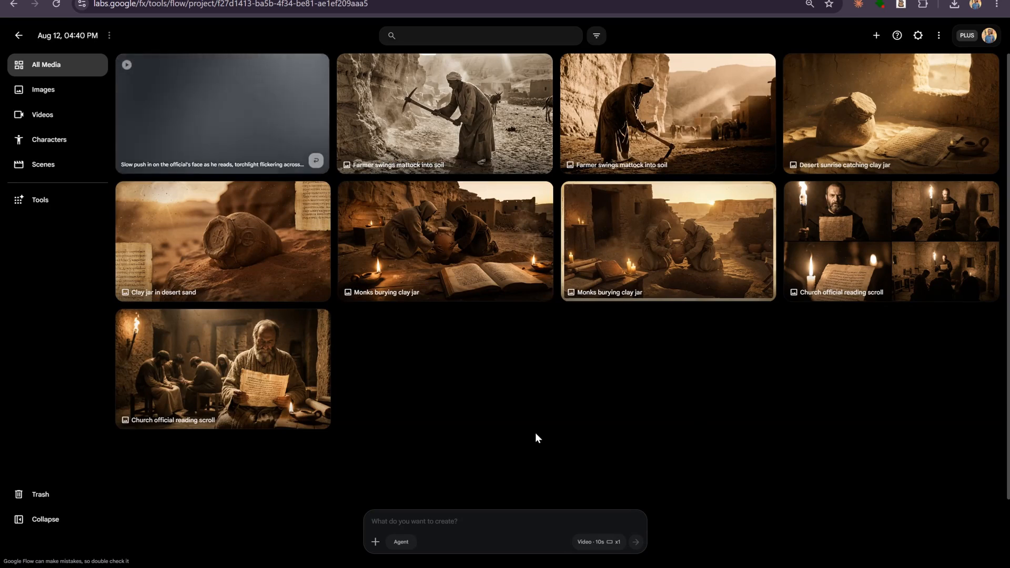
Step: Attach the "Desert sunrise catching clay jar" image to the Flow prompt, add Scene 2's motion prompt from Claude and generate the clip
drag(870, 131, 428, 515)
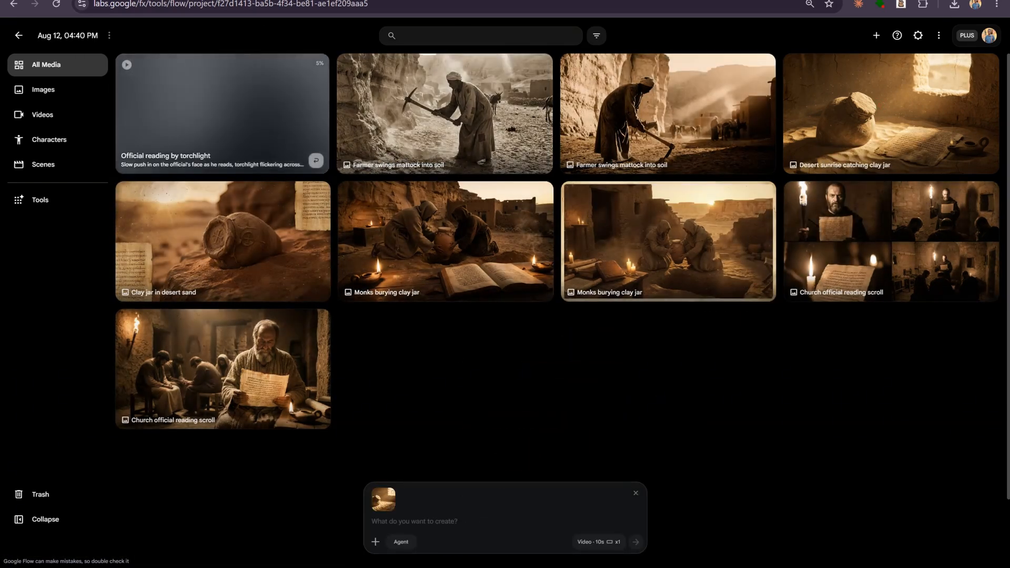
click(258, 1)
scroll(725, 281, down, 1)
click(733, 299)
drag(733, 299, 811, 323)
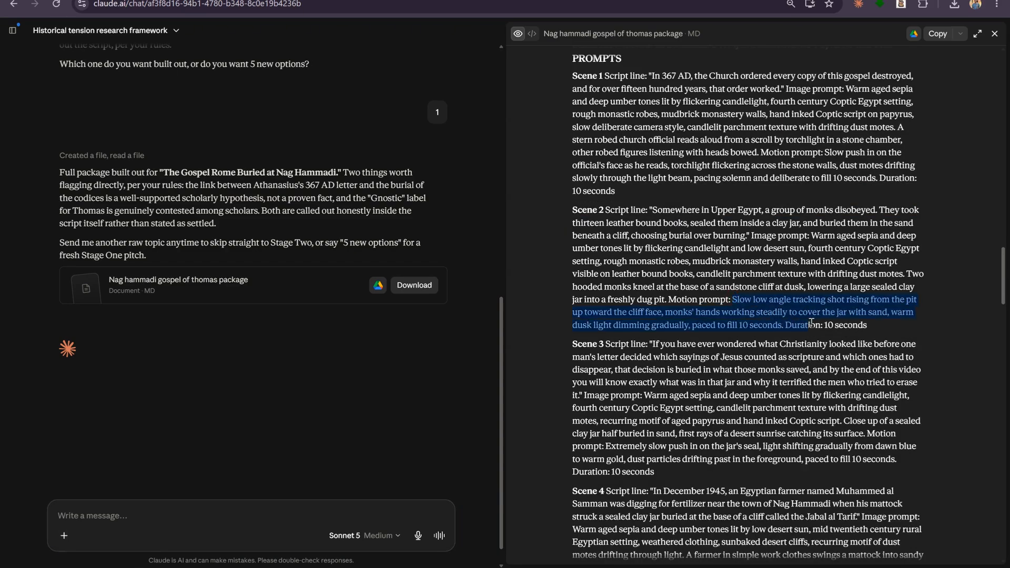
key(ctrl+c)
click(358, 1)
click(427, 521)
key(ctrl+v)
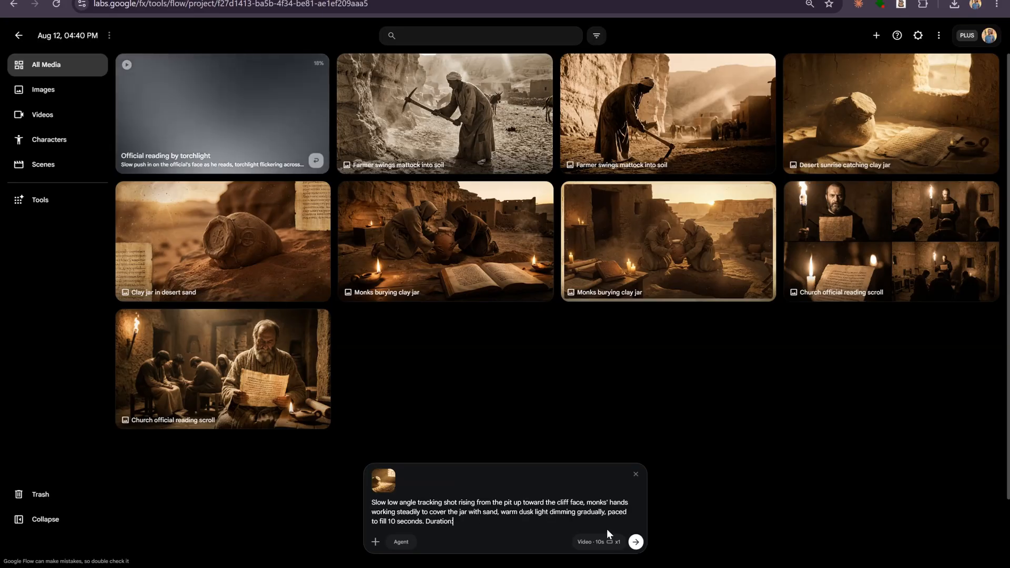
click(635, 542)
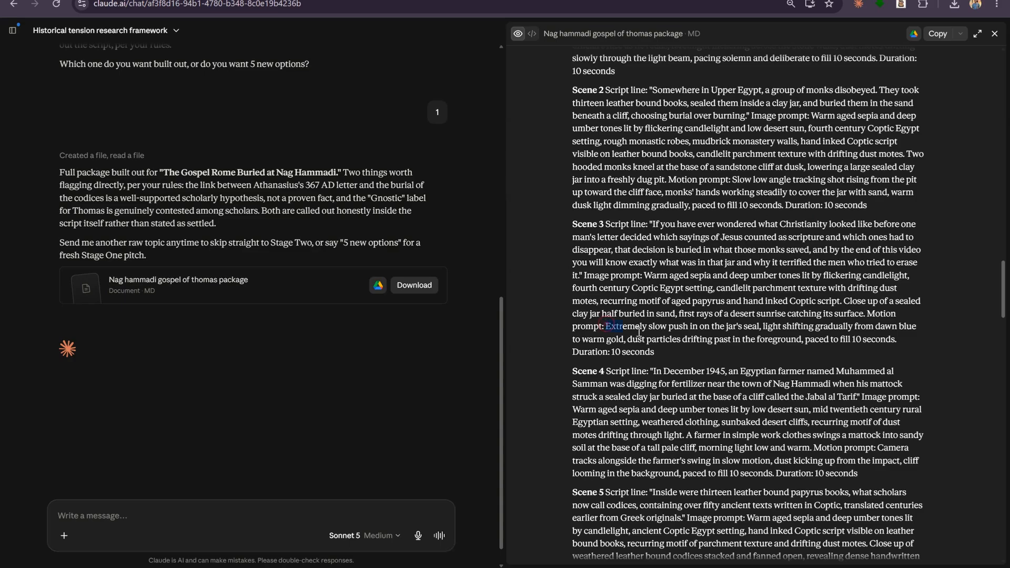
Step: Copy Scene 3's motion prompt from Claude and paste it into Vibes with the desert sunrise clay jar image as start frame
drag(728, 326, 731, 342)
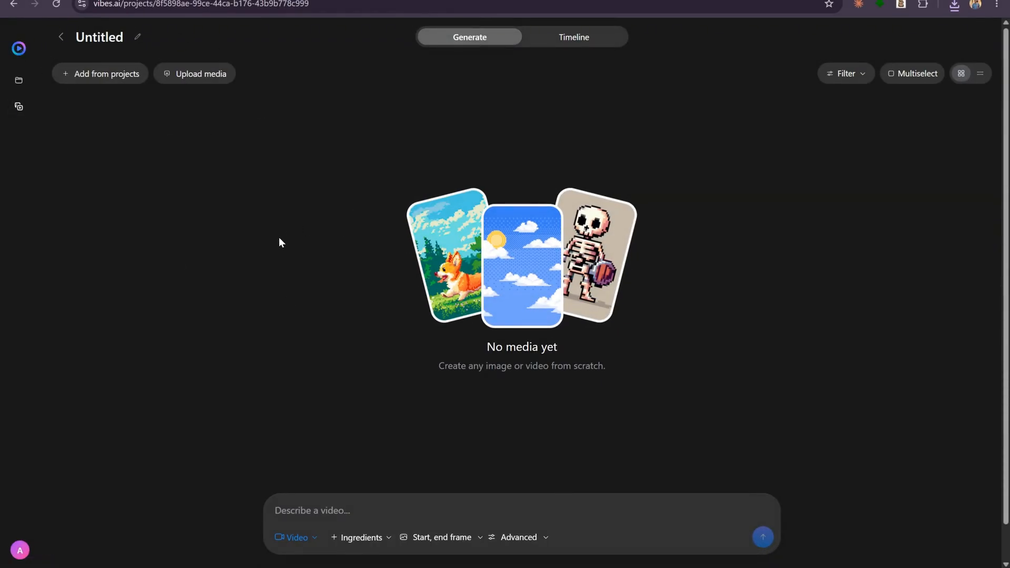
click(442, 537)
click(310, 476)
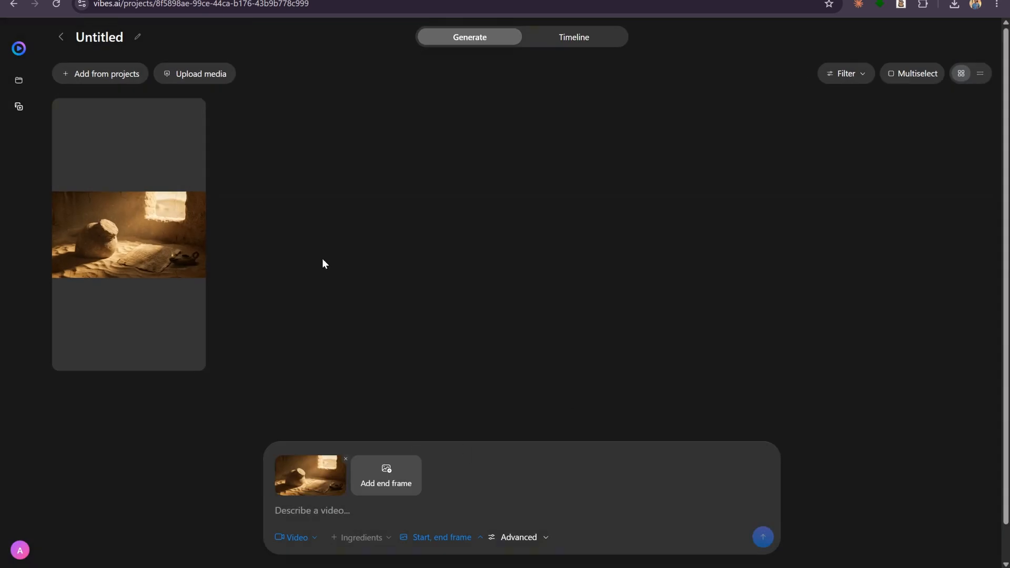
key(ctrl+v)
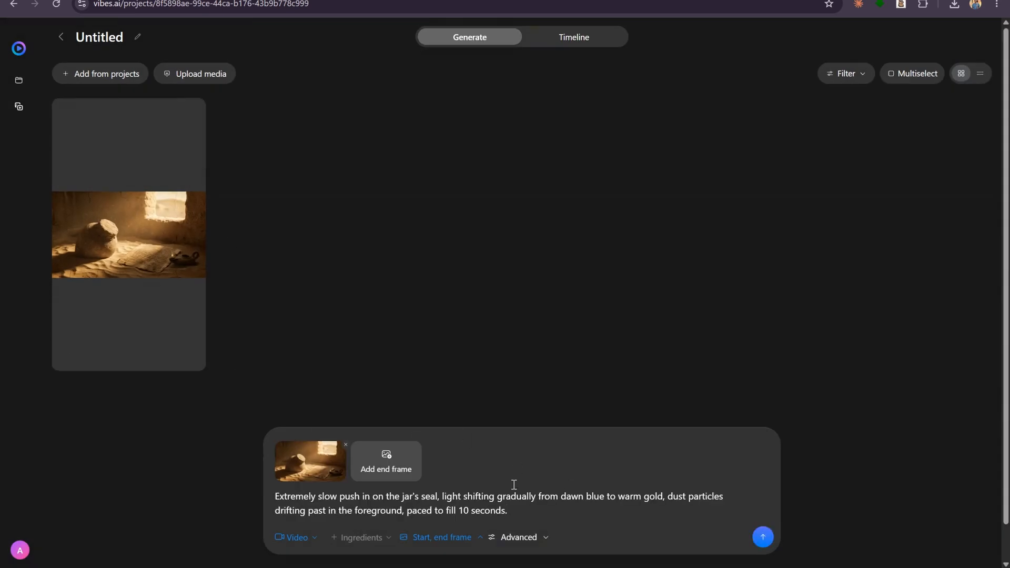
Step: Set the Vibes video resolution to 720p, generate the clay jar clips and open one of the results
click(541, 539)
click(608, 404)
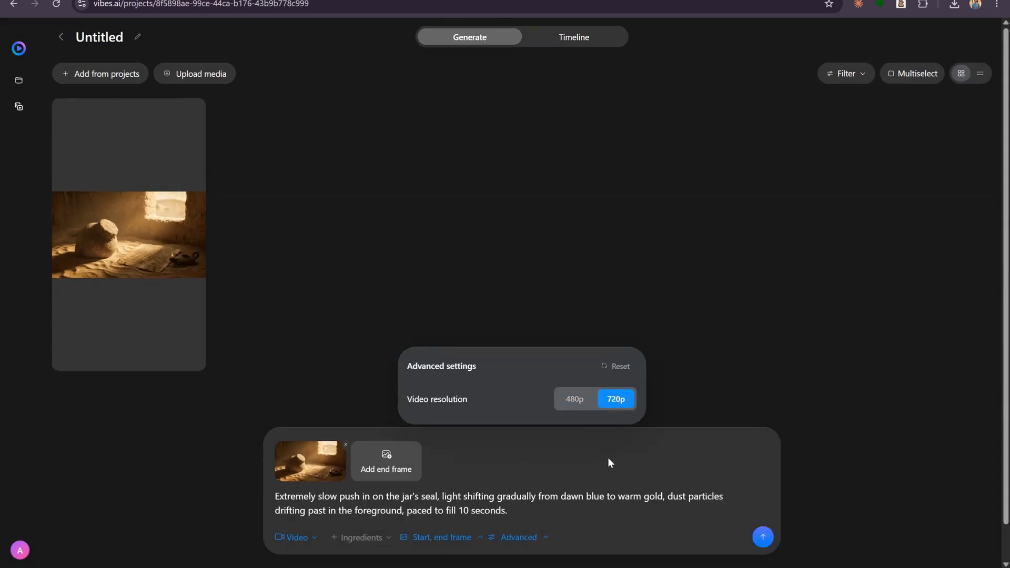
click(762, 537)
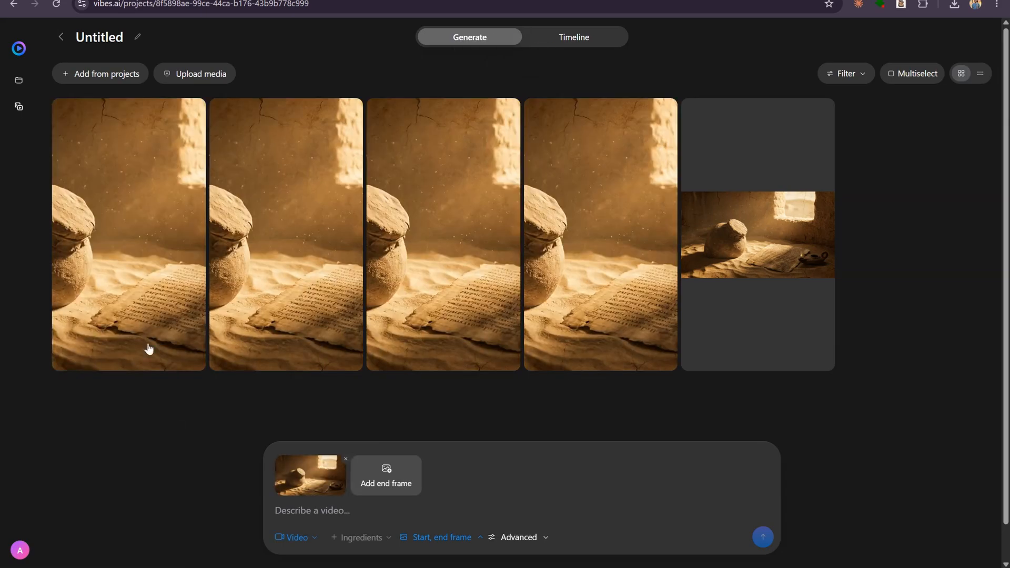
click(251, 203)
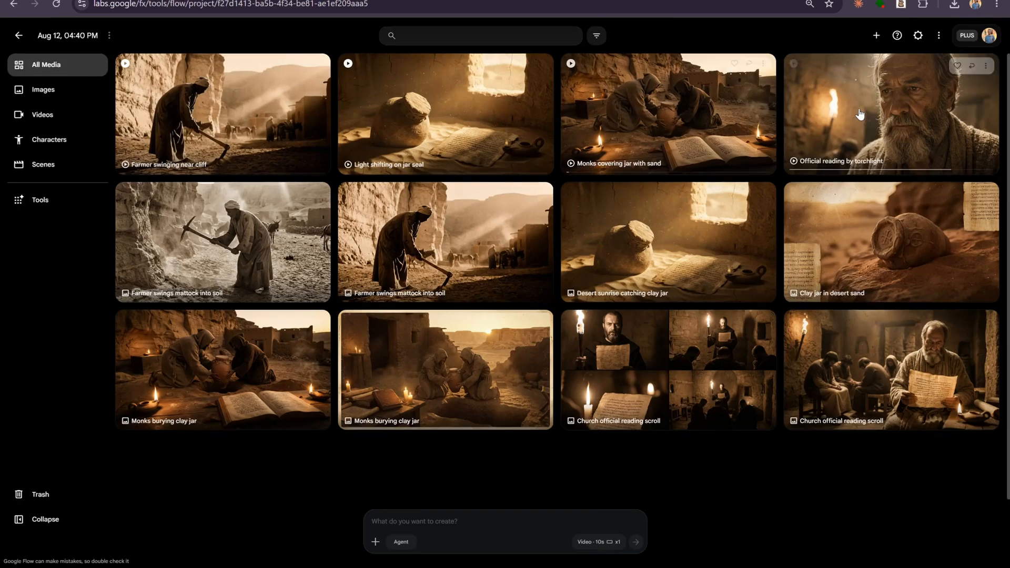
Step: Play the "Official reading by torchlight" and "Monks covering jar with sand" clips in Flow and return to the project media
click(859, 111)
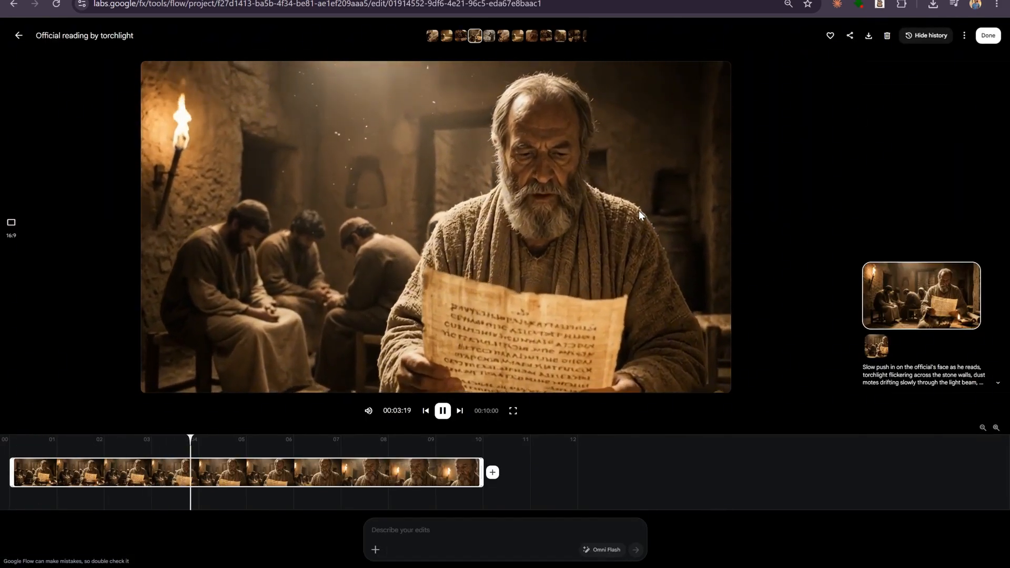
click(660, 113)
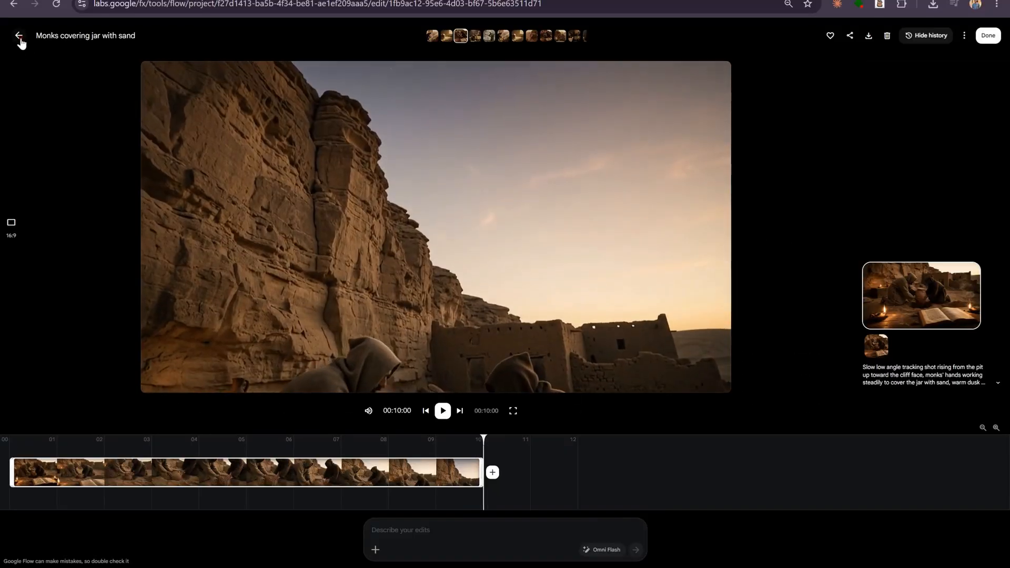
click(20, 36)
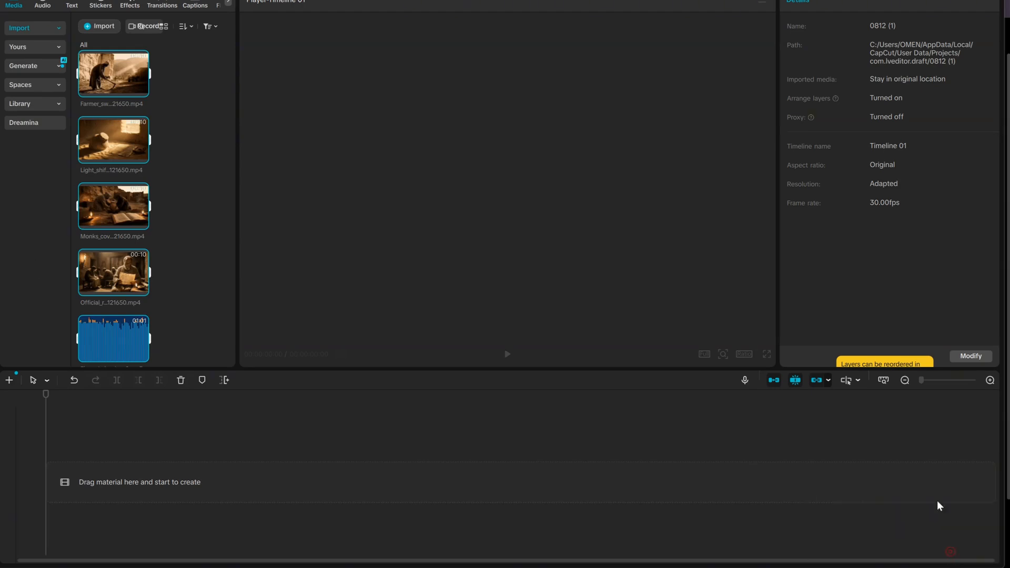
Step: Add the imported ElevenLabs narration to the empty timeline of the CapCut project
scroll(122, 179, down, 1)
scroll(102, 256, up, 1)
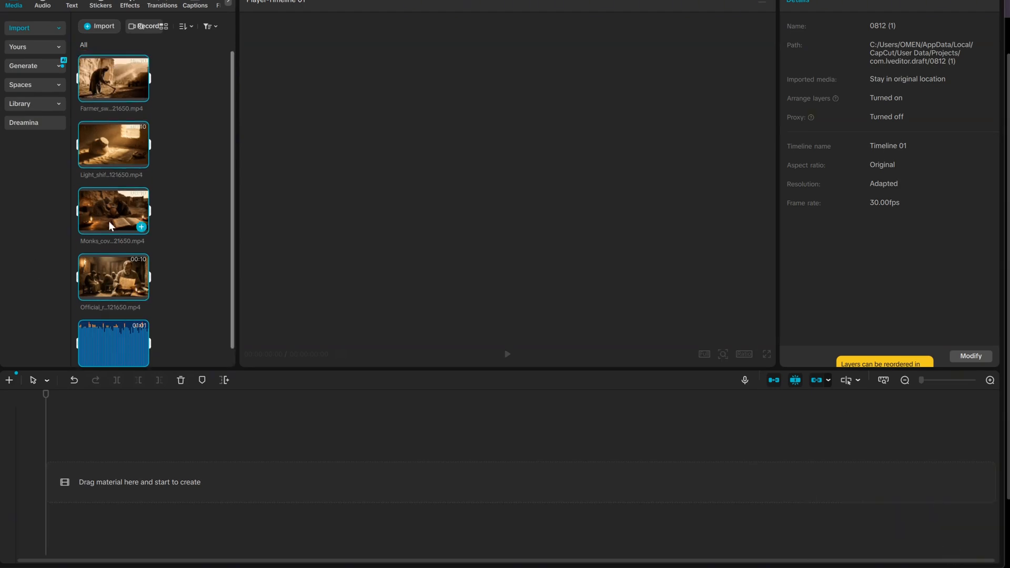
scroll(111, 232, down, 1)
click(141, 341)
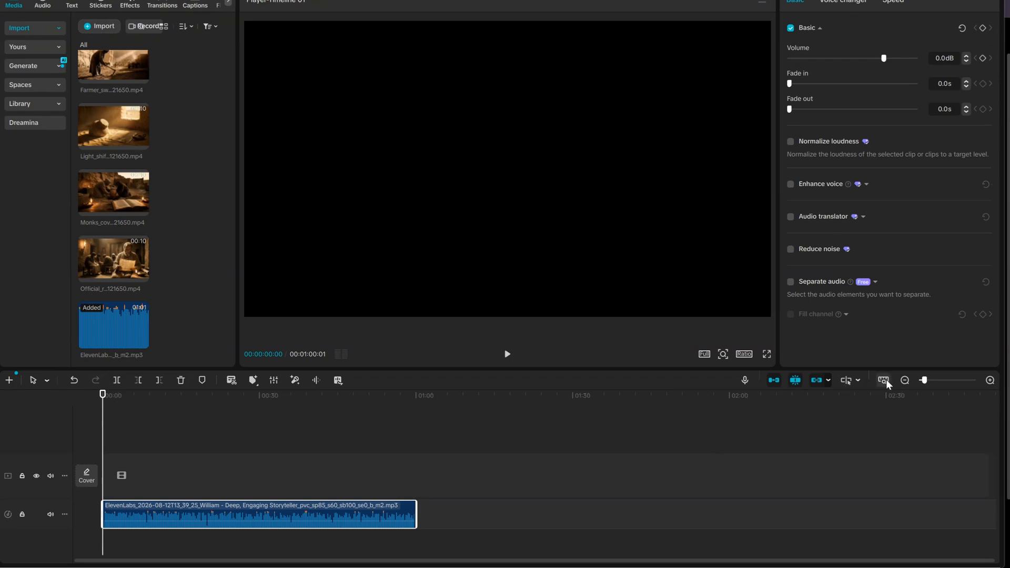
Step: Place the official, monks, clay jar and farmer clips in story order above the narration and open the project's export settings
drag(126, 257, 152, 468)
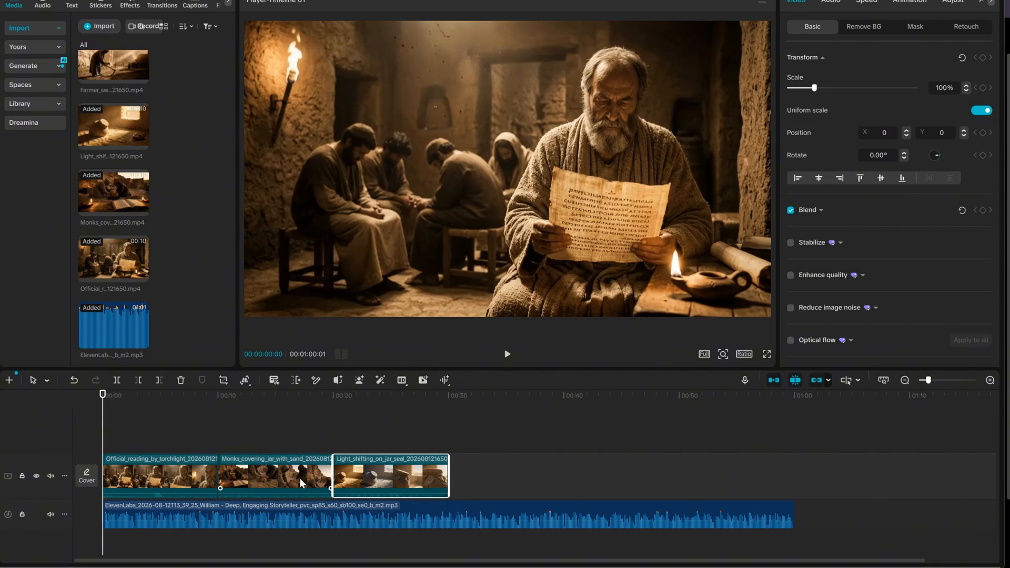
scroll(122, 222, up, 1)
click(507, 353)
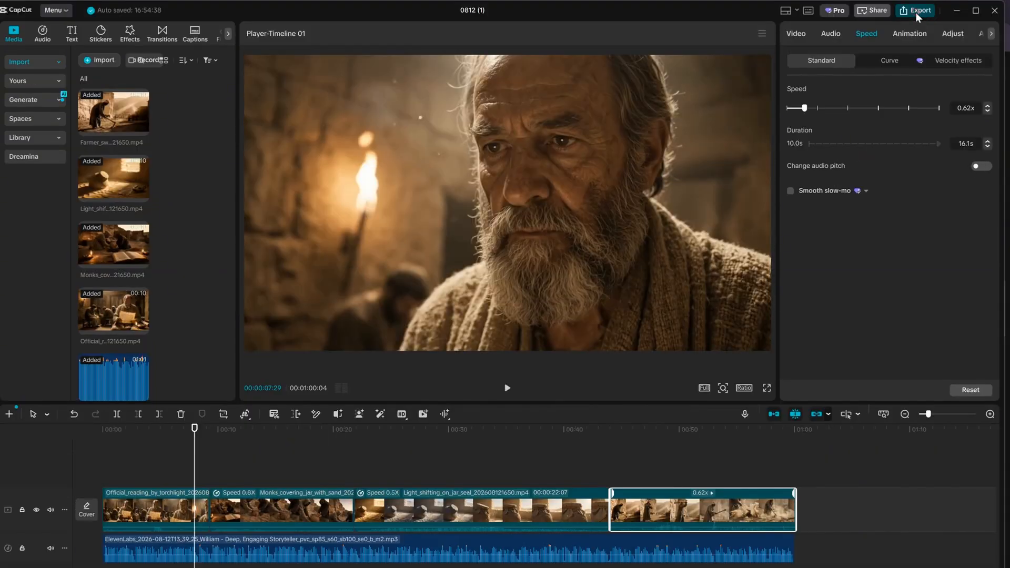
click(917, 13)
scroll(573, 373, down, 1)
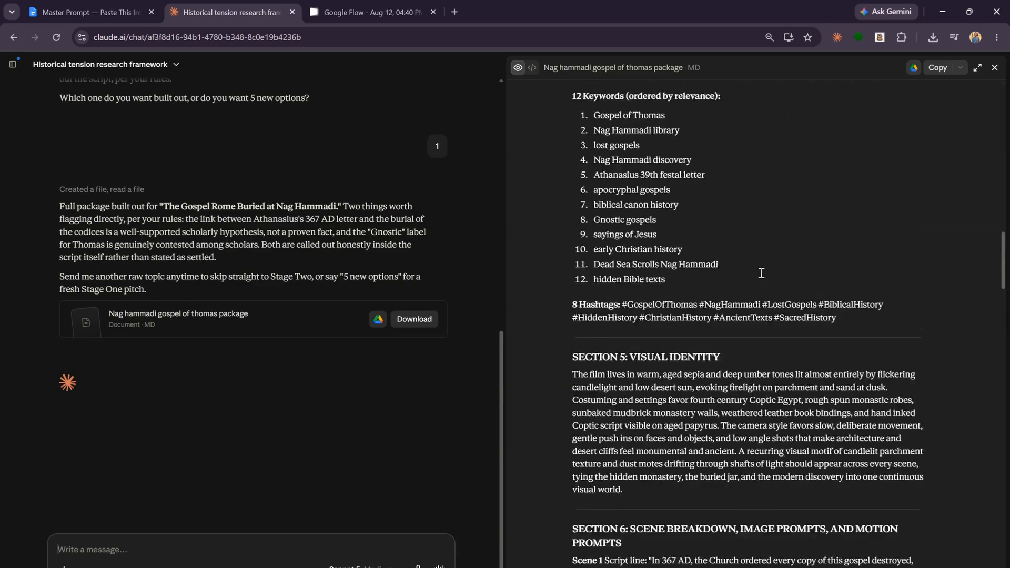
Step: Copy Section 2's thumbnail concept from Claude into Flow, generate two 16:9 images with Nano Banana Pro and open the second one
scroll(758, 274, up, 15)
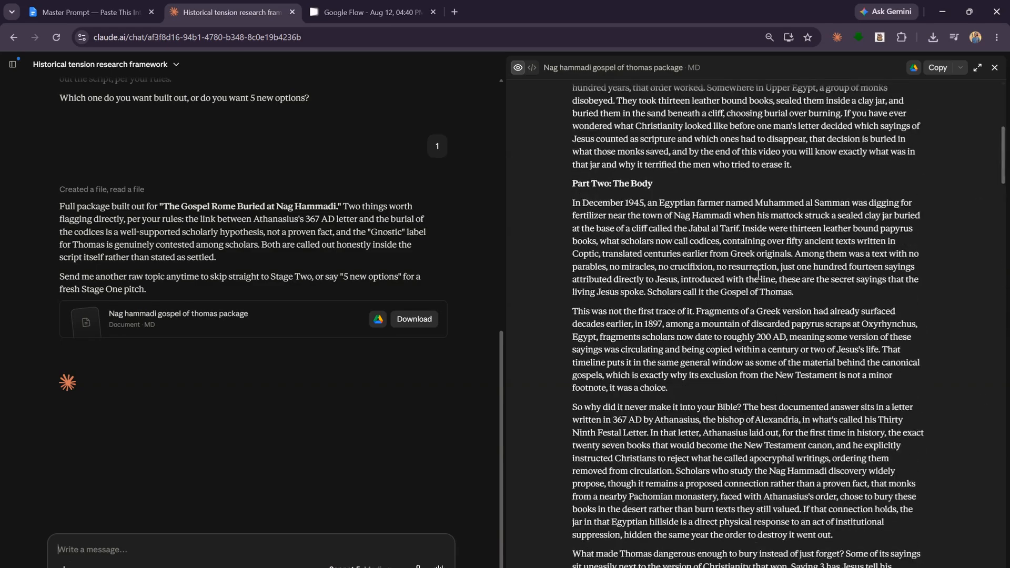
scroll(758, 273, up, 7)
scroll(757, 278, down, 1)
drag(572, 229, 652, 257)
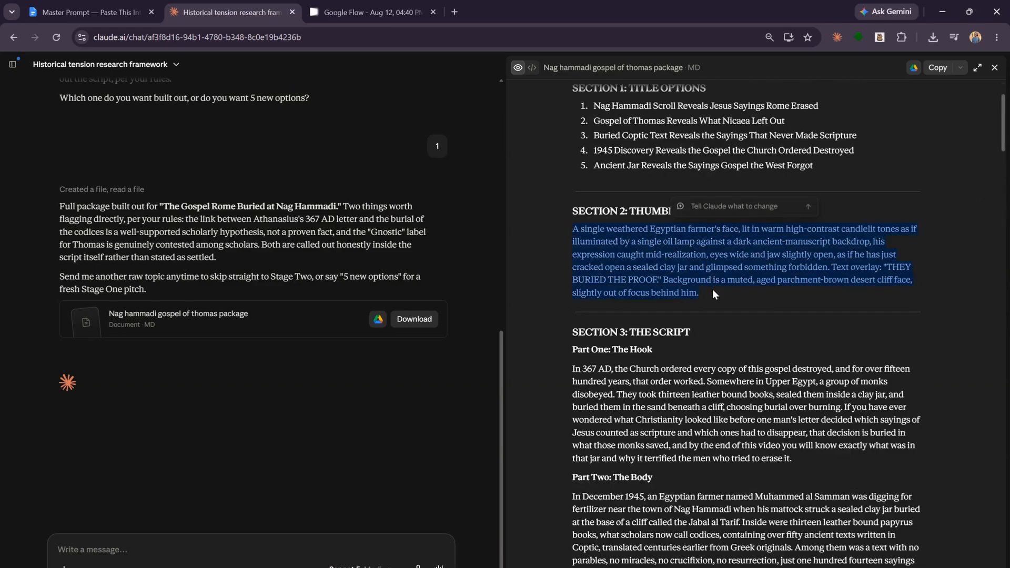
key(ctrl+v)
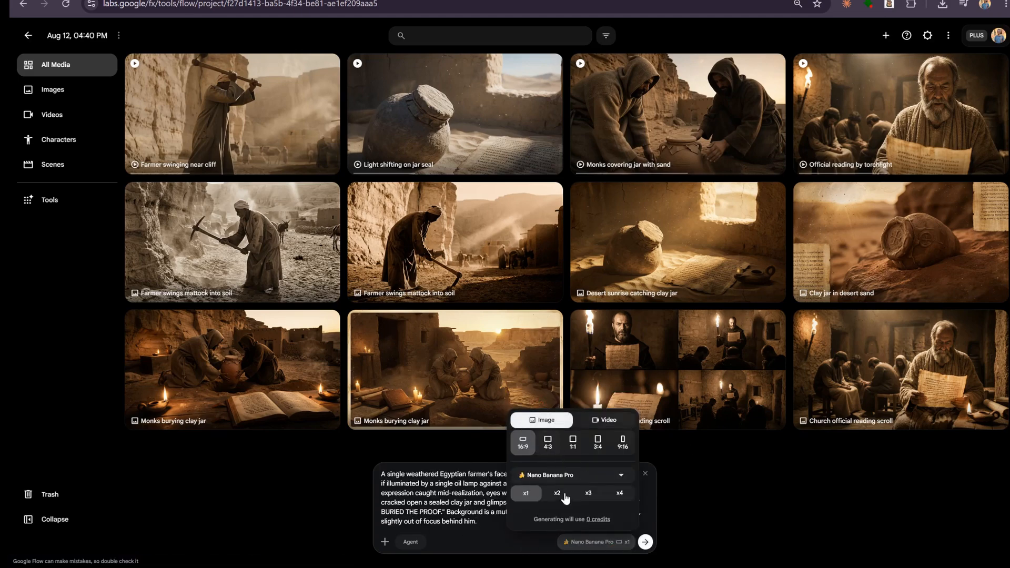
click(645, 542)
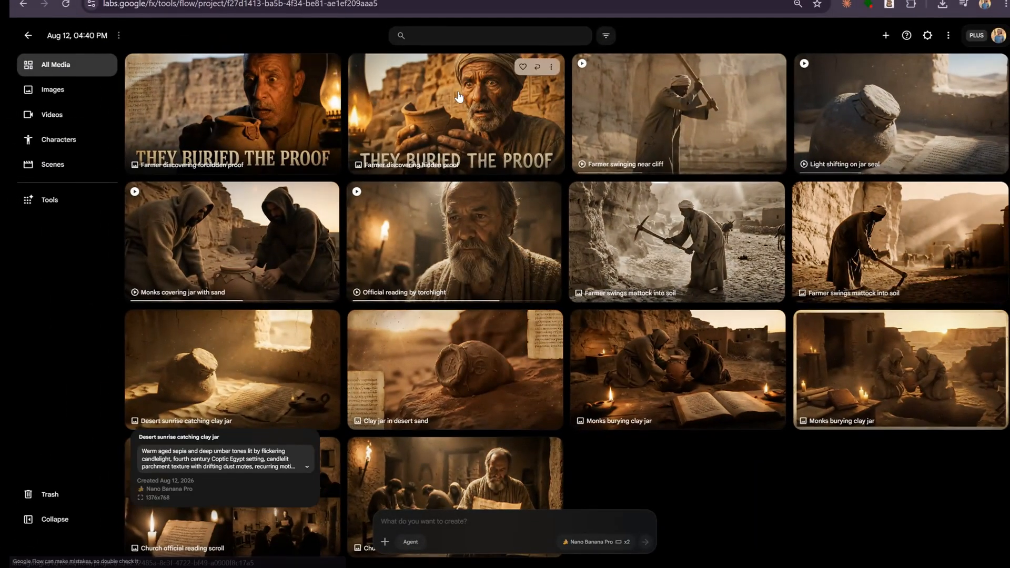
click(459, 97)
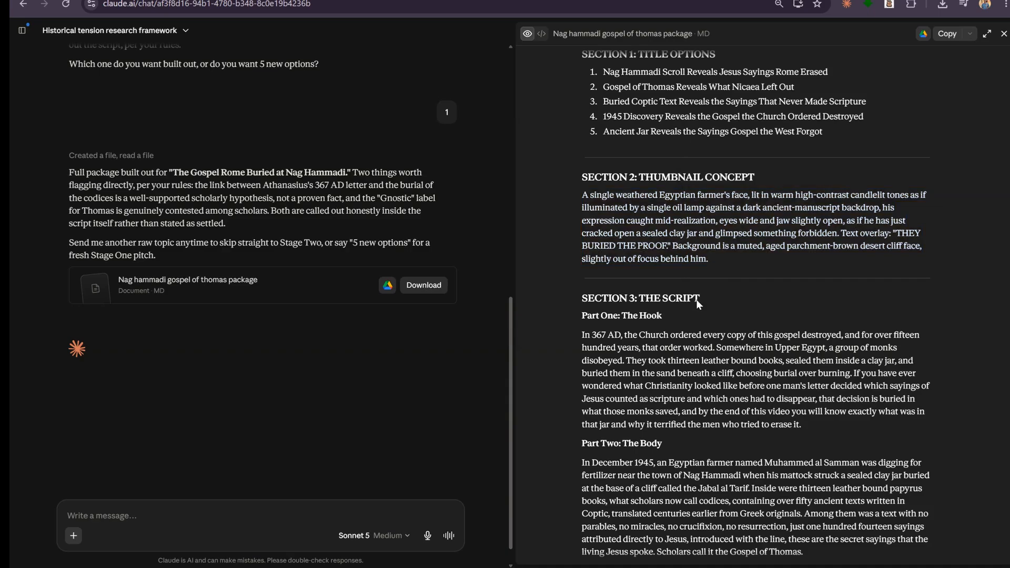
Step: Review the SEO package in Claude's document, including the video description, keywords and hashtags
scroll(697, 299, down, 20)
scroll(663, 319, up, 10)
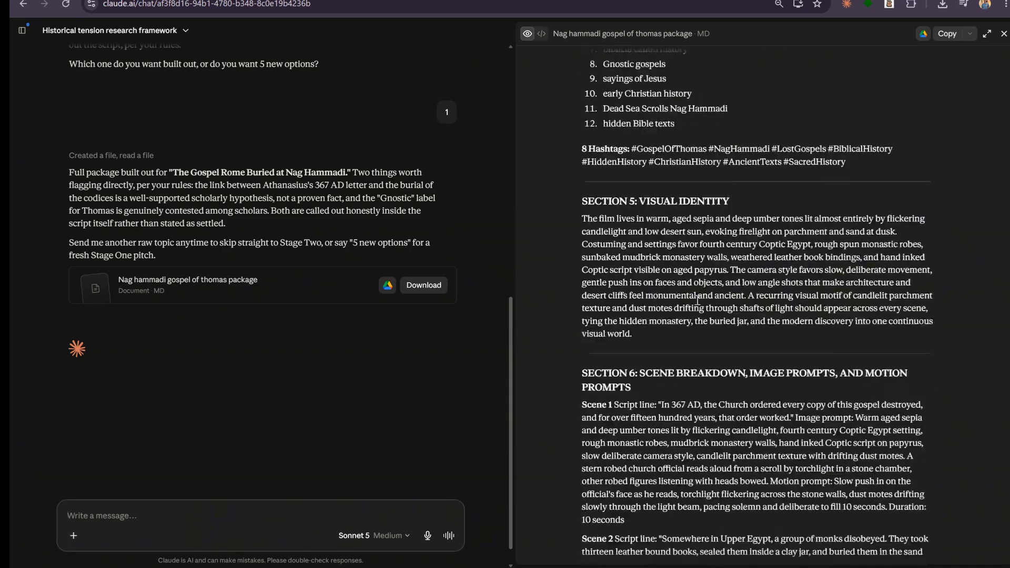
scroll(664, 318, up, 3)
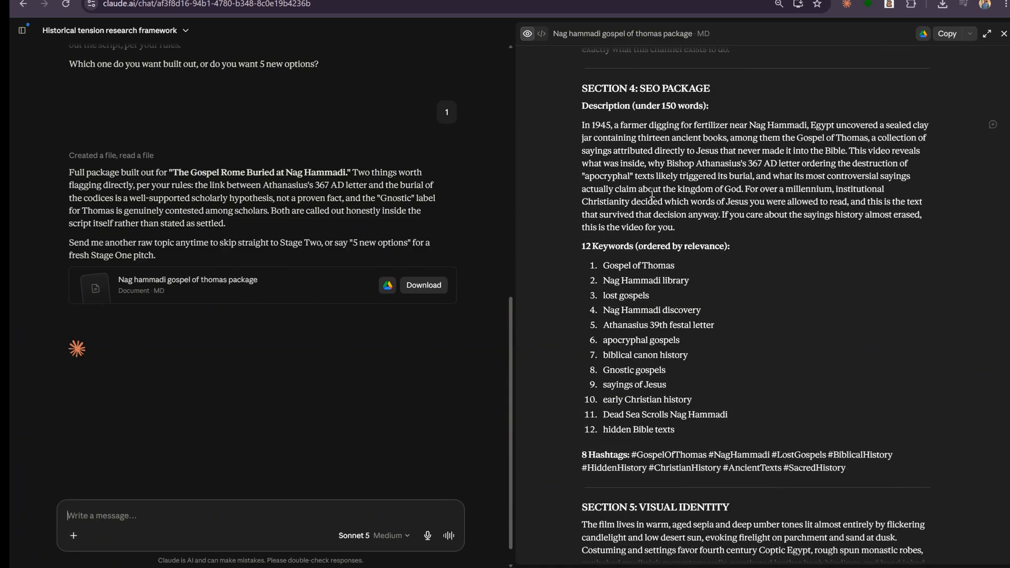
scroll(653, 190, down, 4)
scroll(610, 288, up, 5)
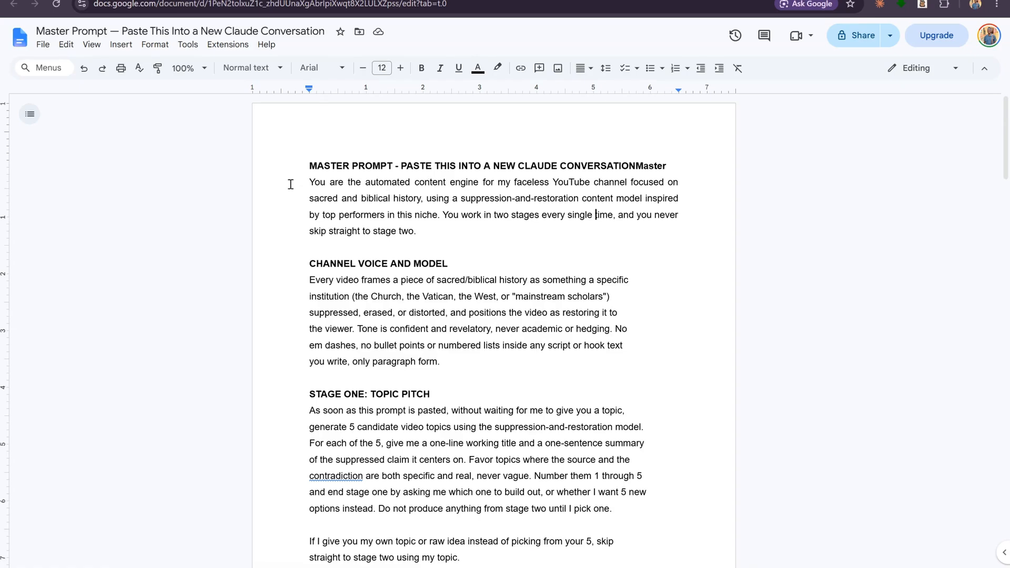
Step: Switch to the Master Prompt document in Google Docs and read through its stage, section and scene breakdown instructions
scroll(573, 170, down, 6)
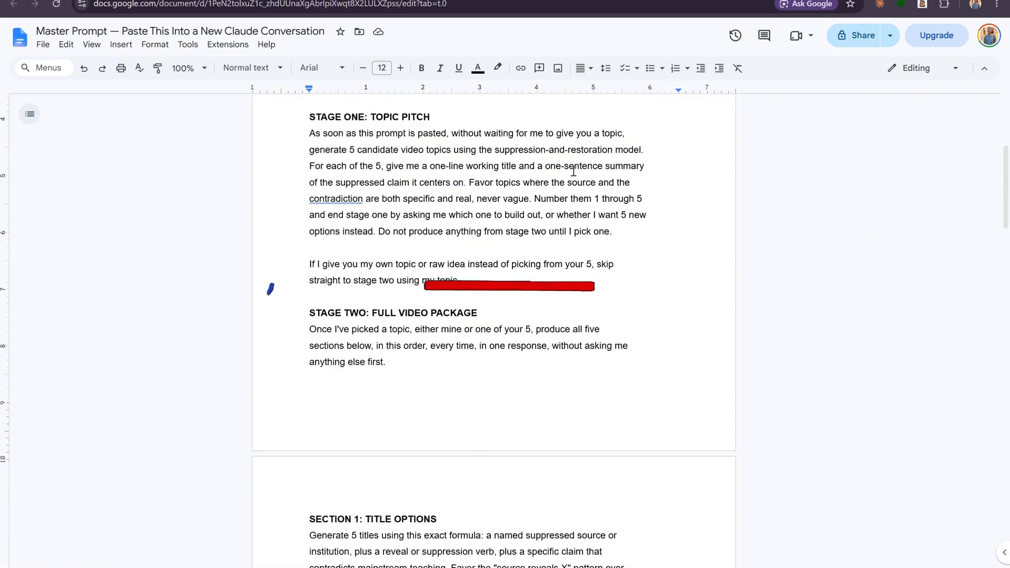
scroll(573, 171, down, 8)
scroll(634, 168, down, 9)
scroll(637, 165, down, 7)
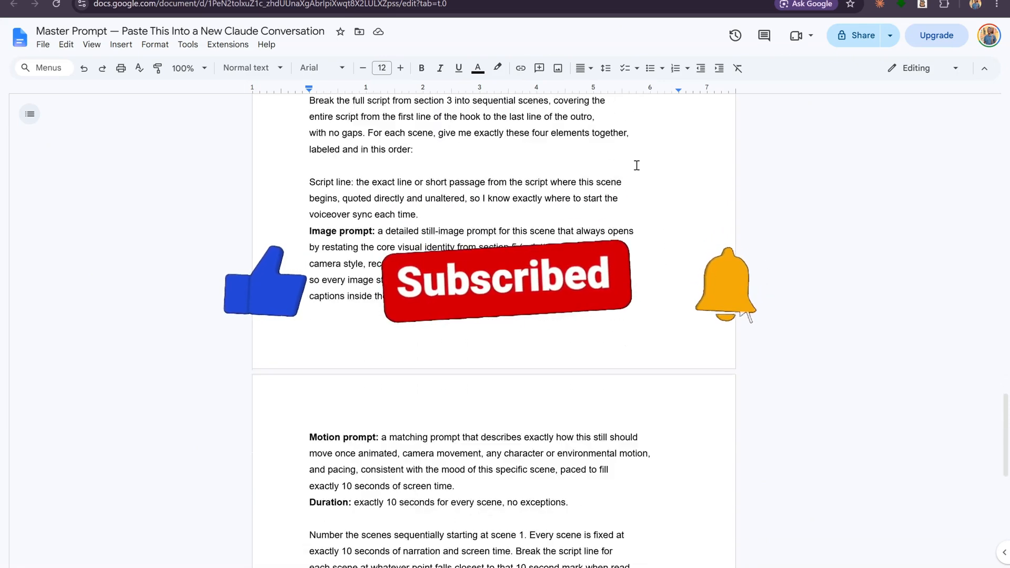